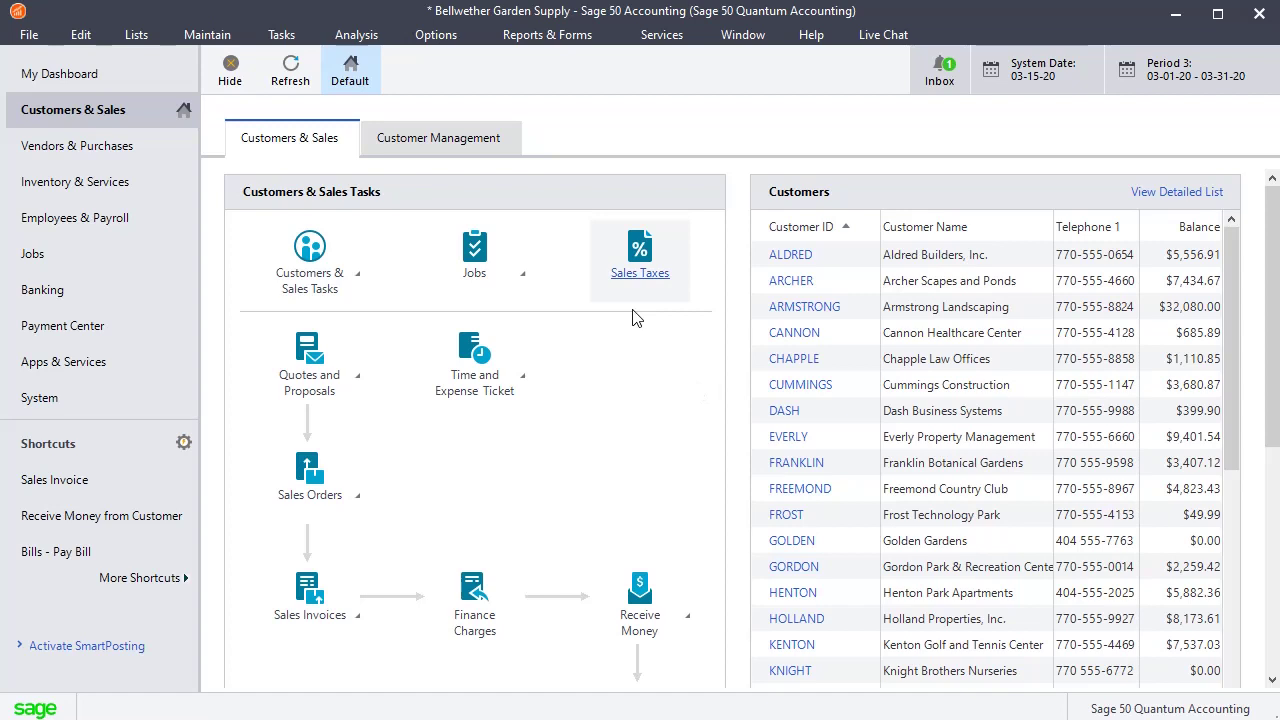
# Disable price levels 9 and 10 in the inventory item defaults
pyautogui.click(207, 35)
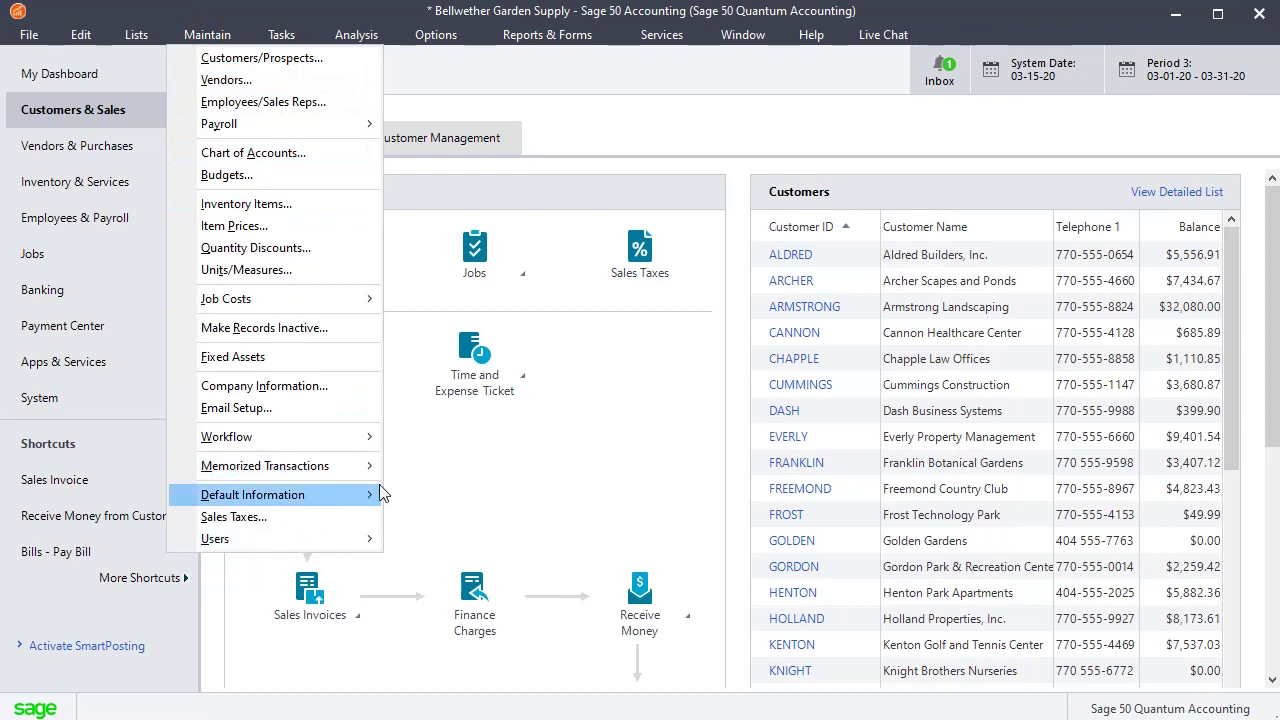
pyautogui.moveTo(379, 488)
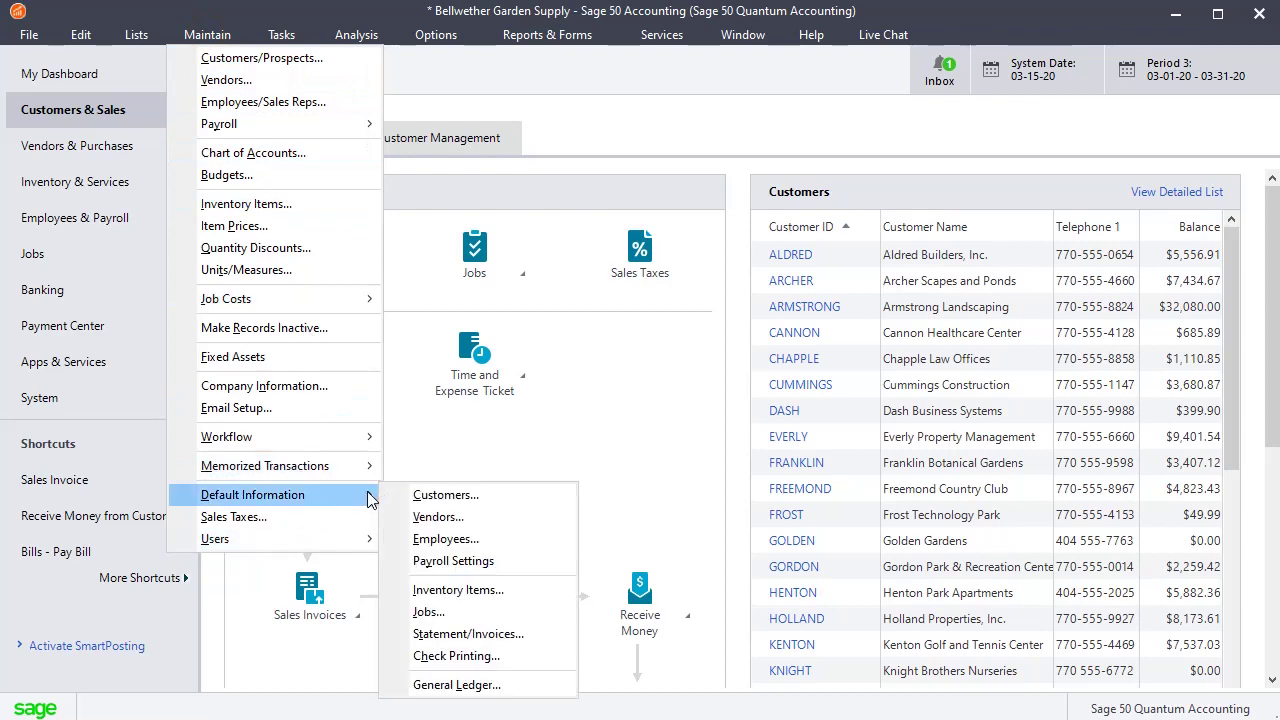
pyautogui.click(458, 591)
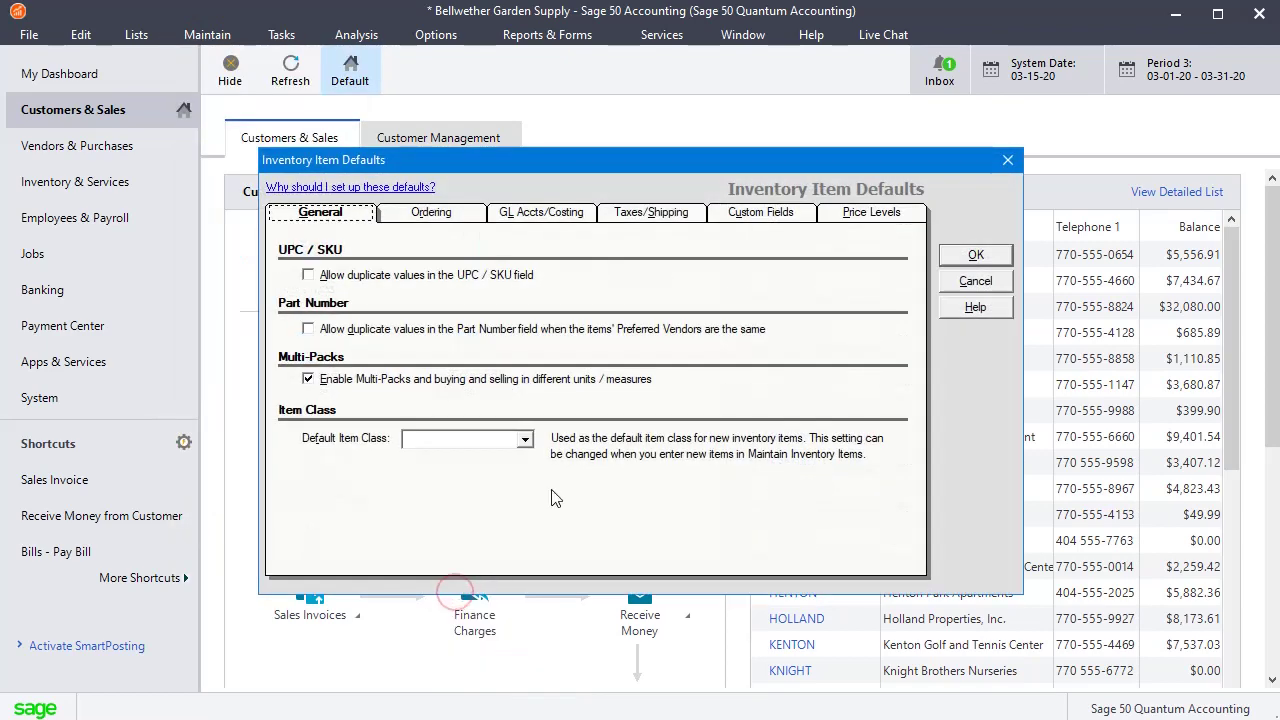
pyautogui.click(870, 214)
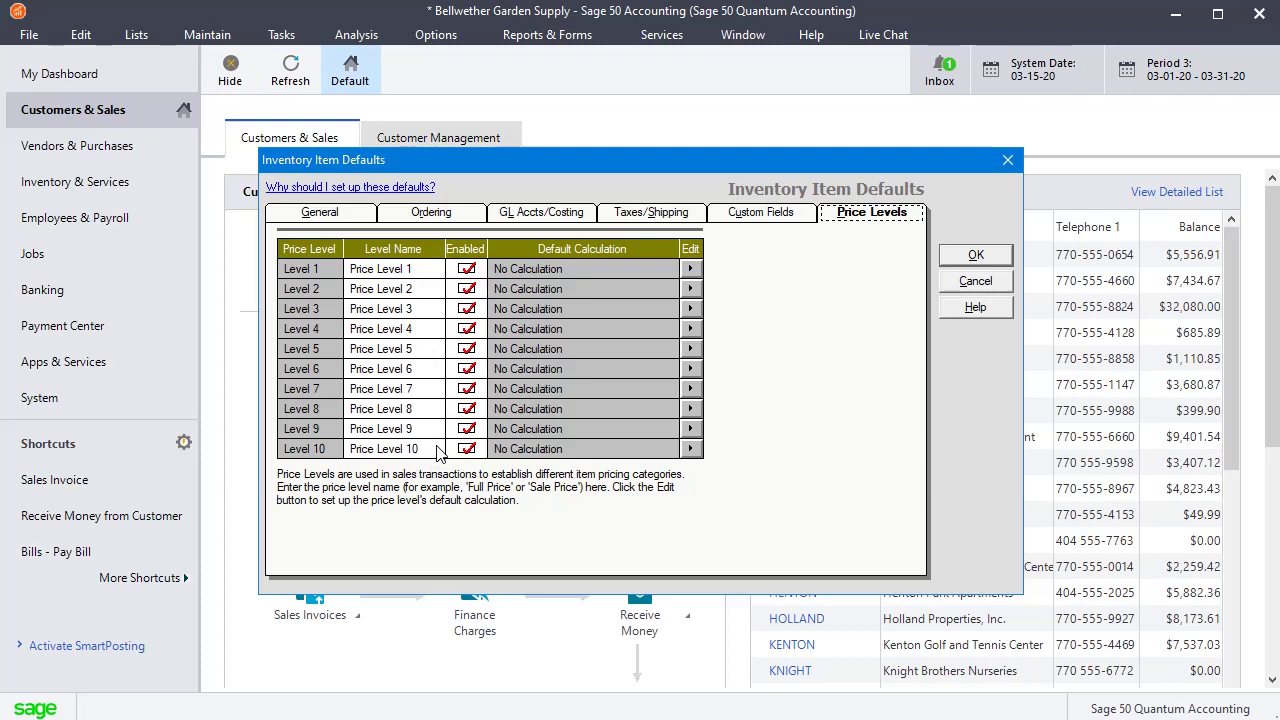
pyautogui.click(465, 449)
pyautogui.click(465, 429)
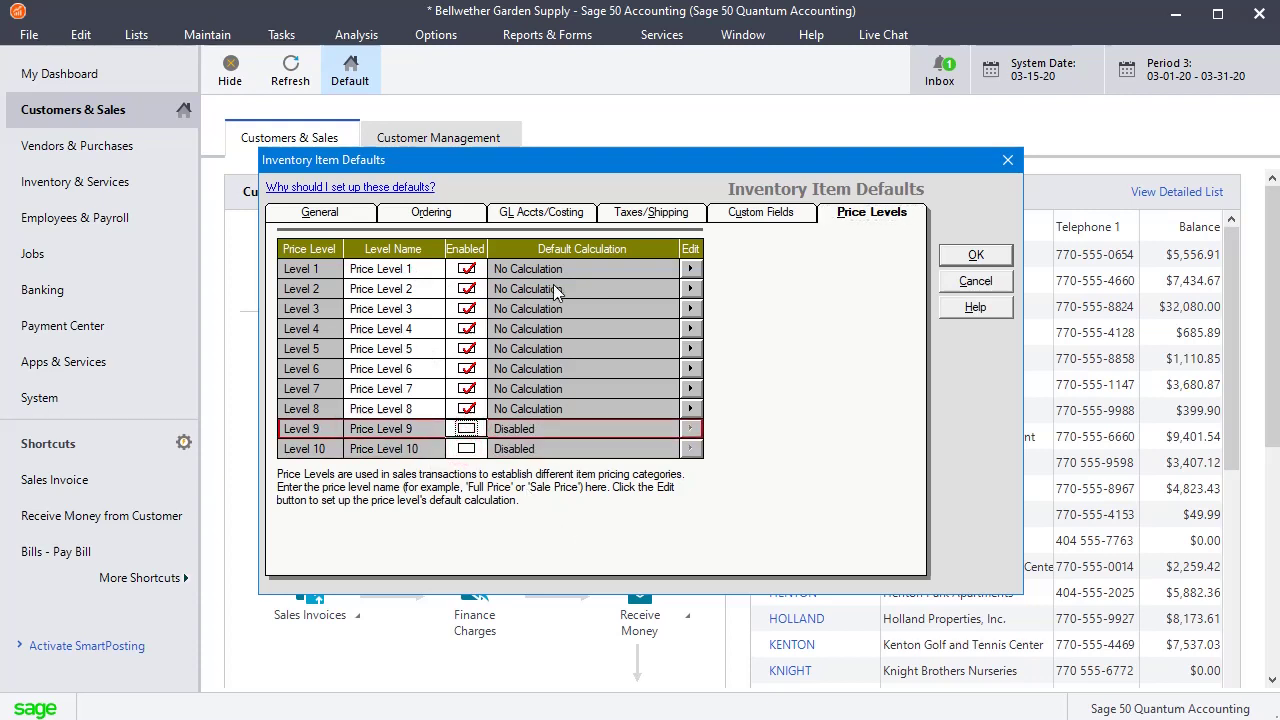
# Rename price level 1 as Retail and price level 2 as Wholesale in the inventory item defaults
pyautogui.click(416, 272)
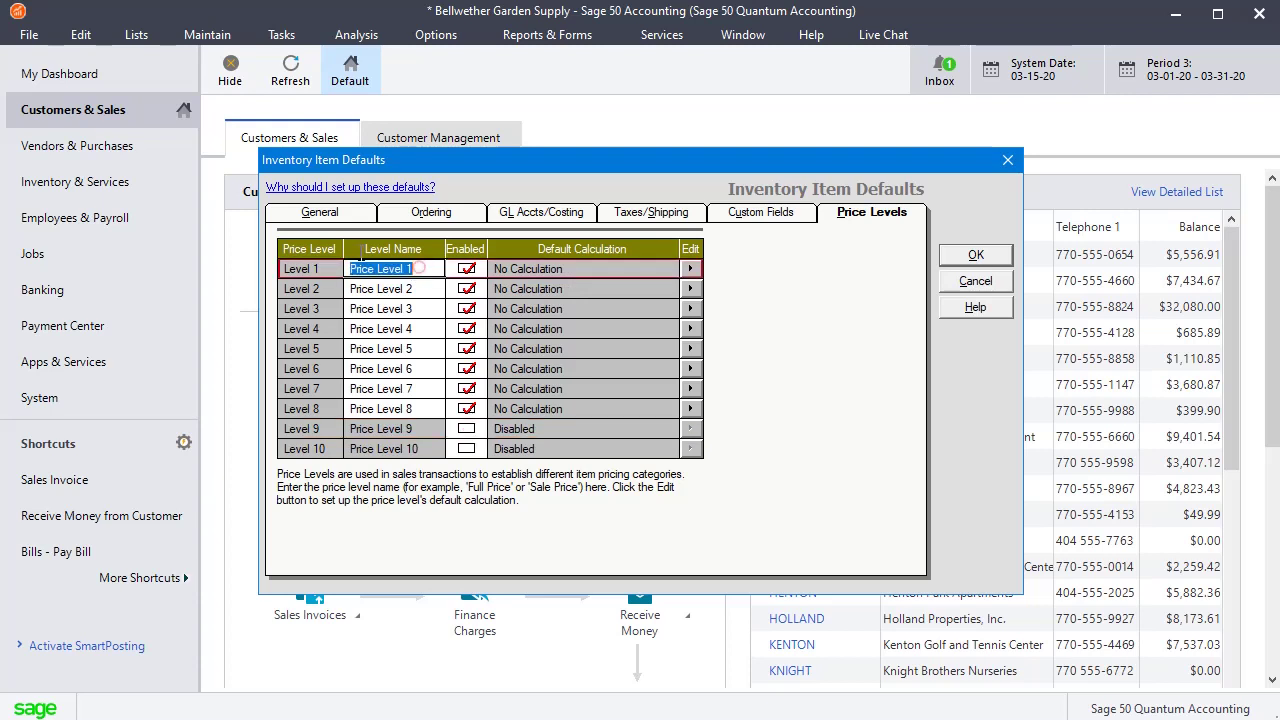
pyautogui.write('Retail')
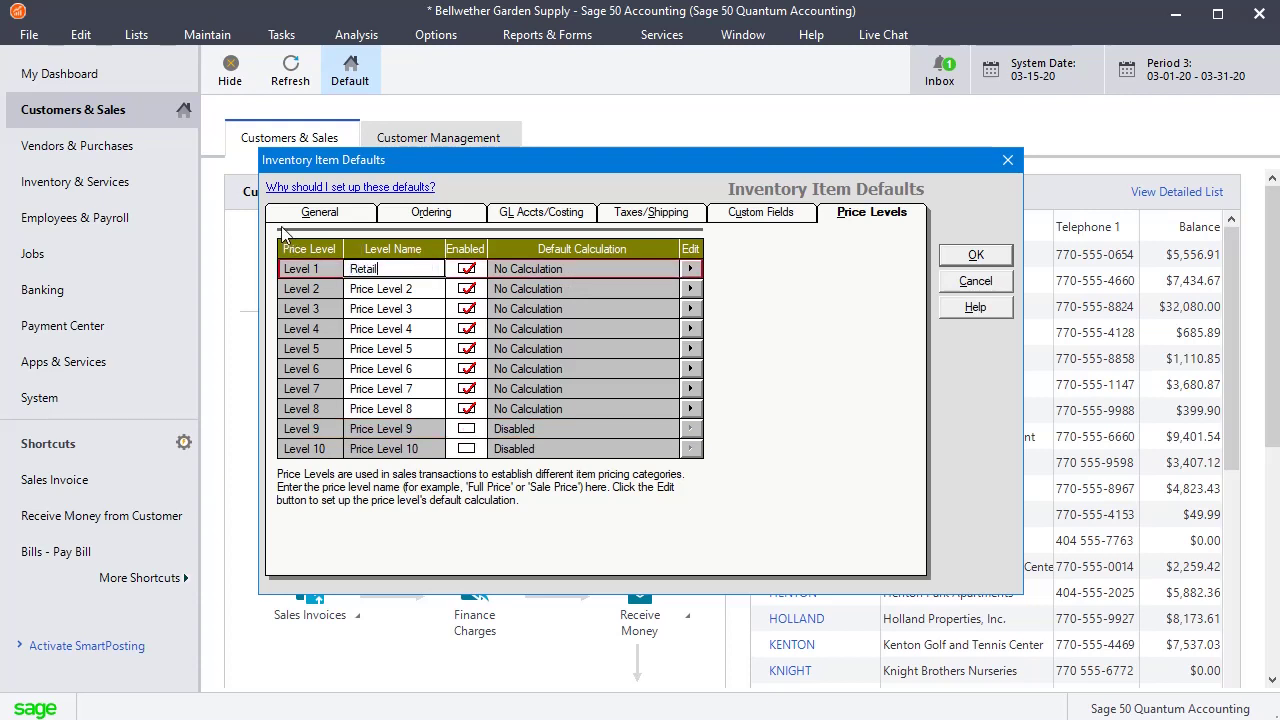
pyautogui.press('Down')
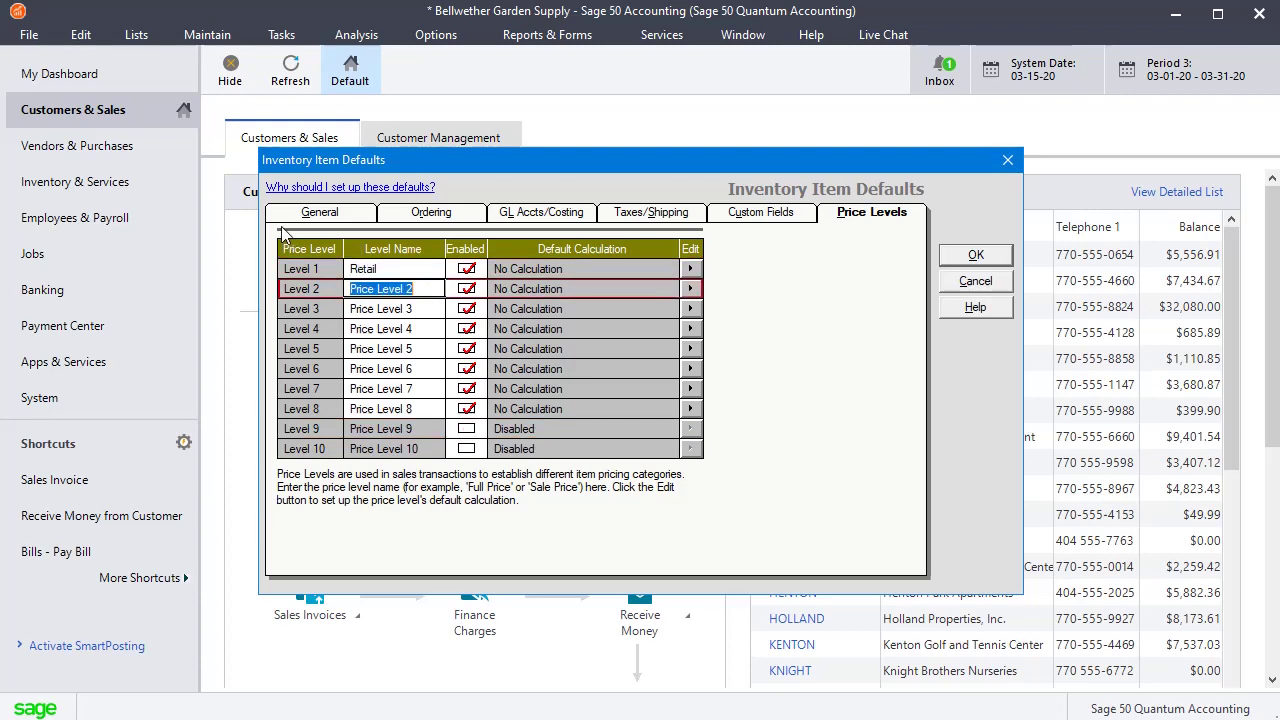
pyautogui.write('Wholes')
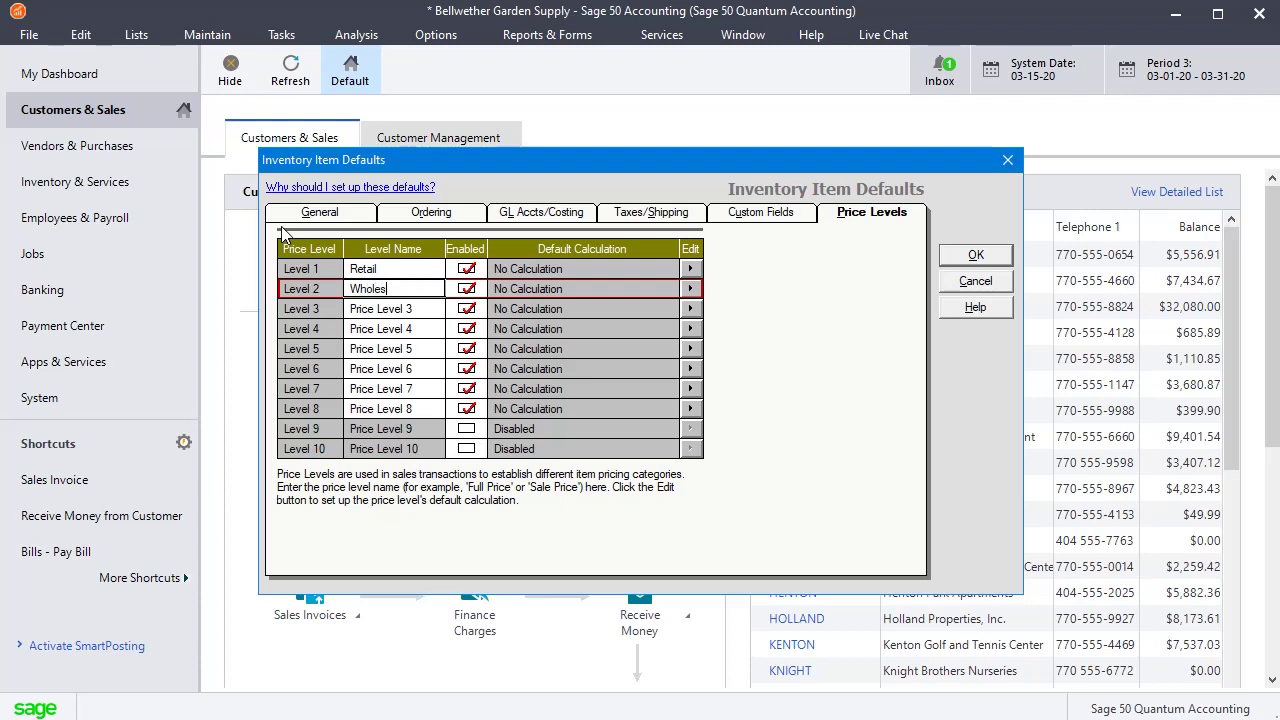
pyautogui.write('ale')
pyautogui.click(689, 270)
pyautogui.click(689, 270)
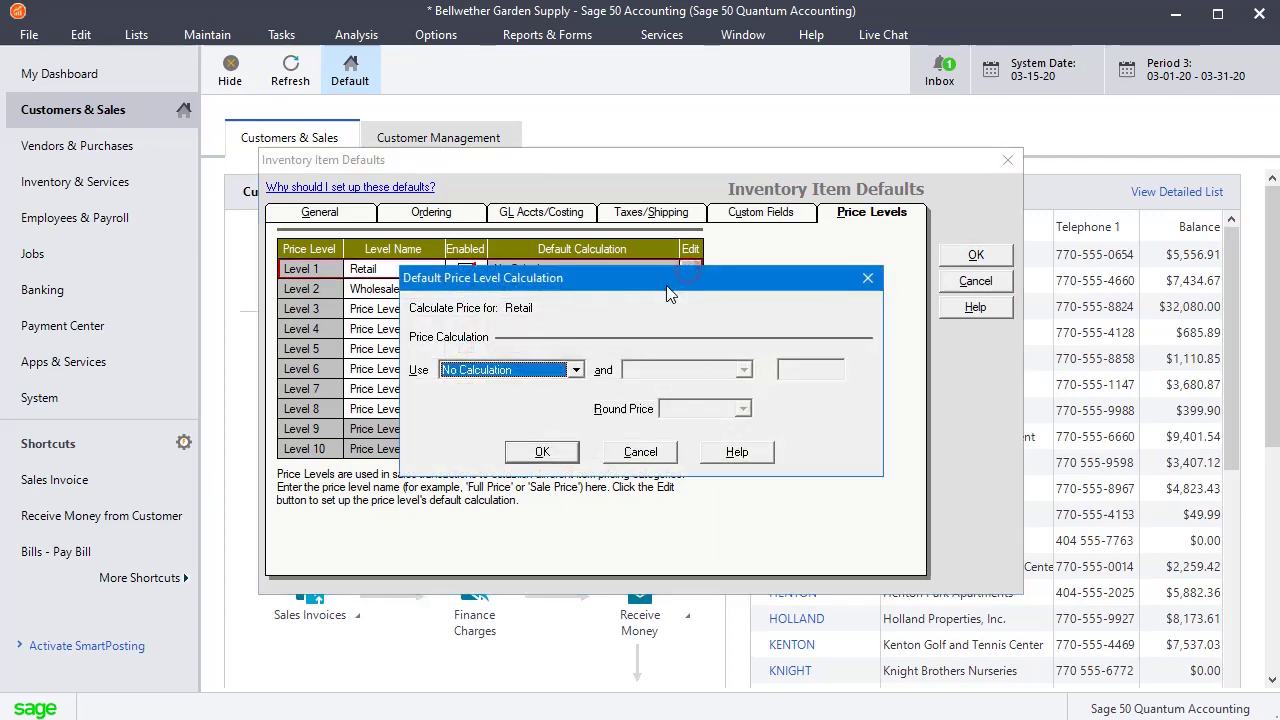
pyautogui.click(530, 370)
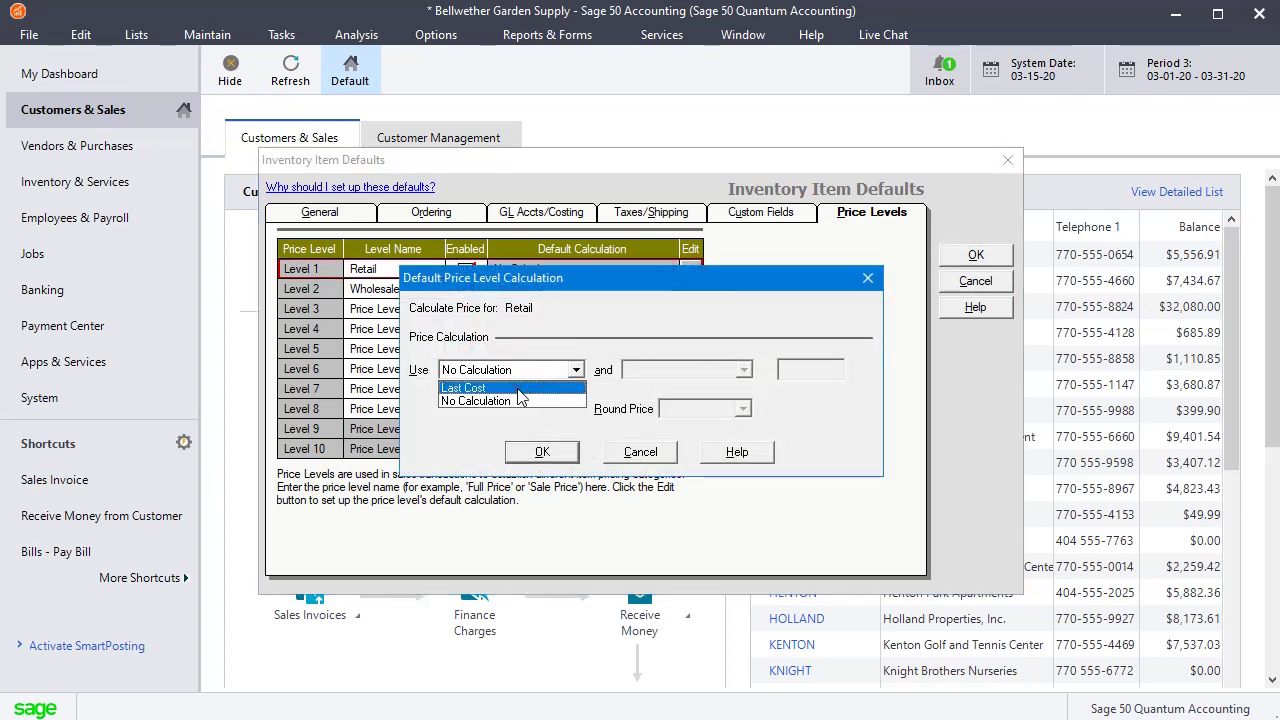
pyautogui.click(517, 389)
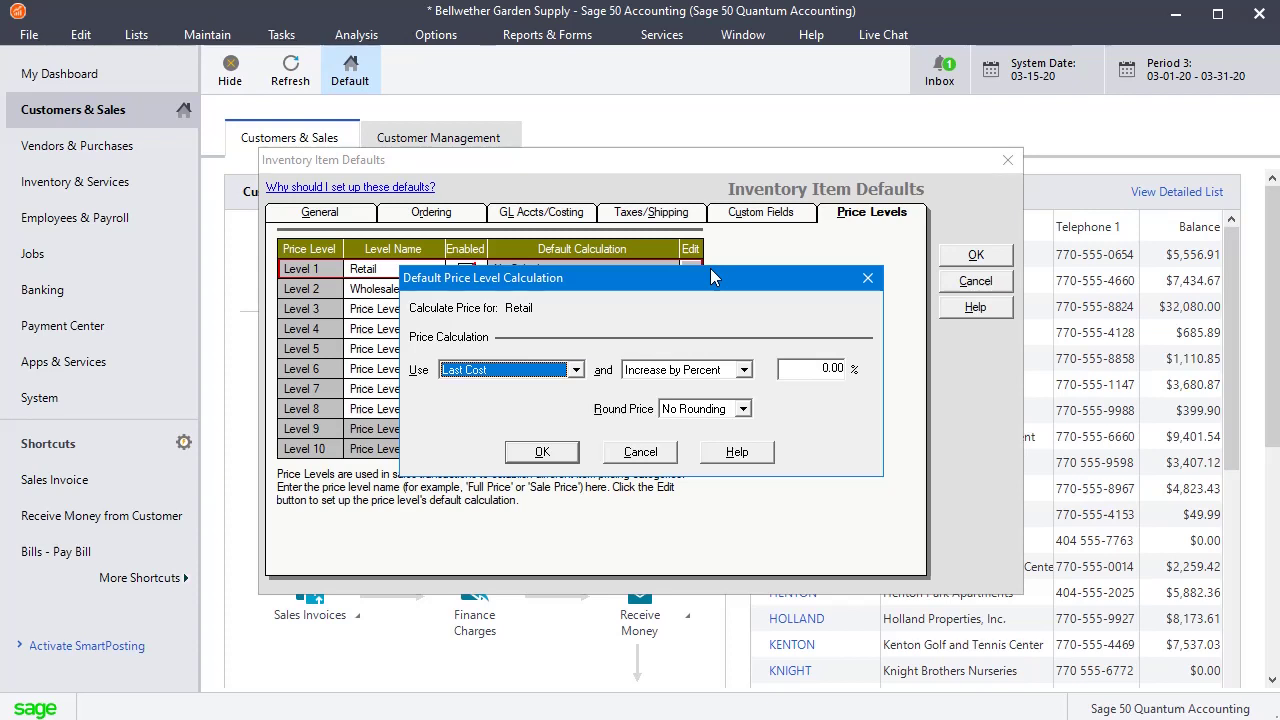
pyautogui.click(641, 452)
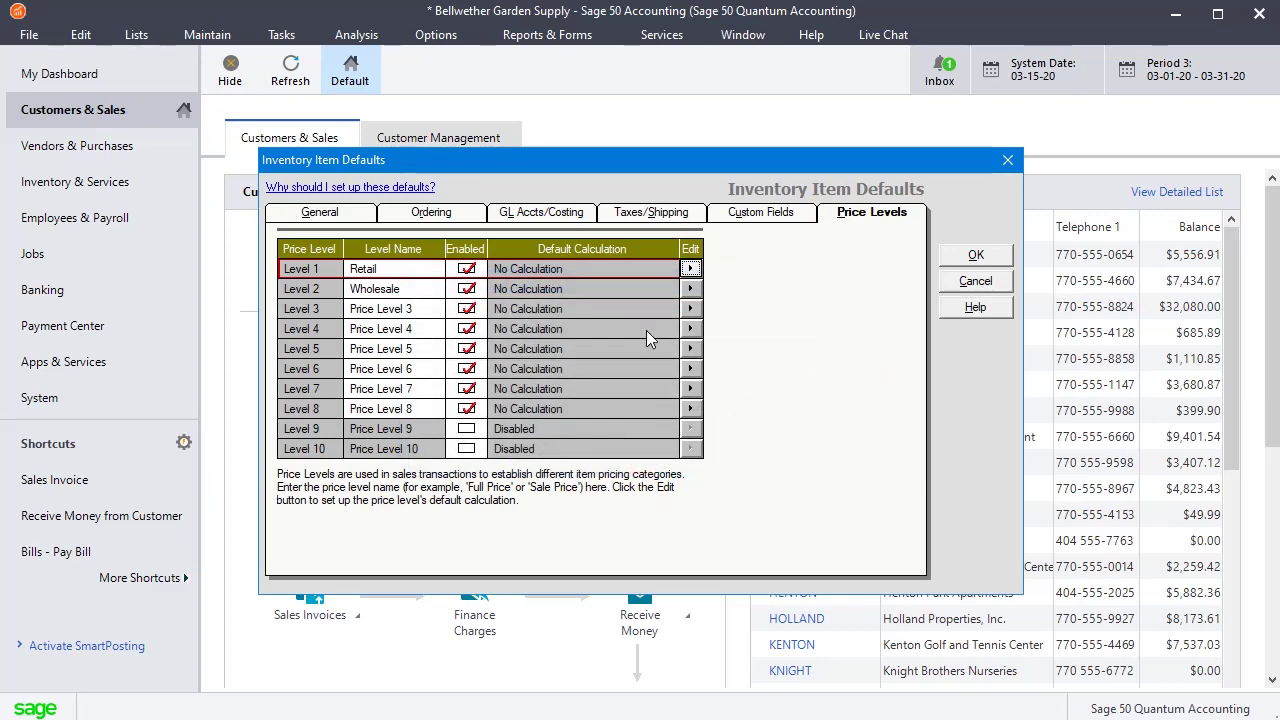
# Save the inventory item defaults and open the inventory record of item AVRY-10050-LG-CSL, Prefabricated Birdhouse
pyautogui.click(976, 256)
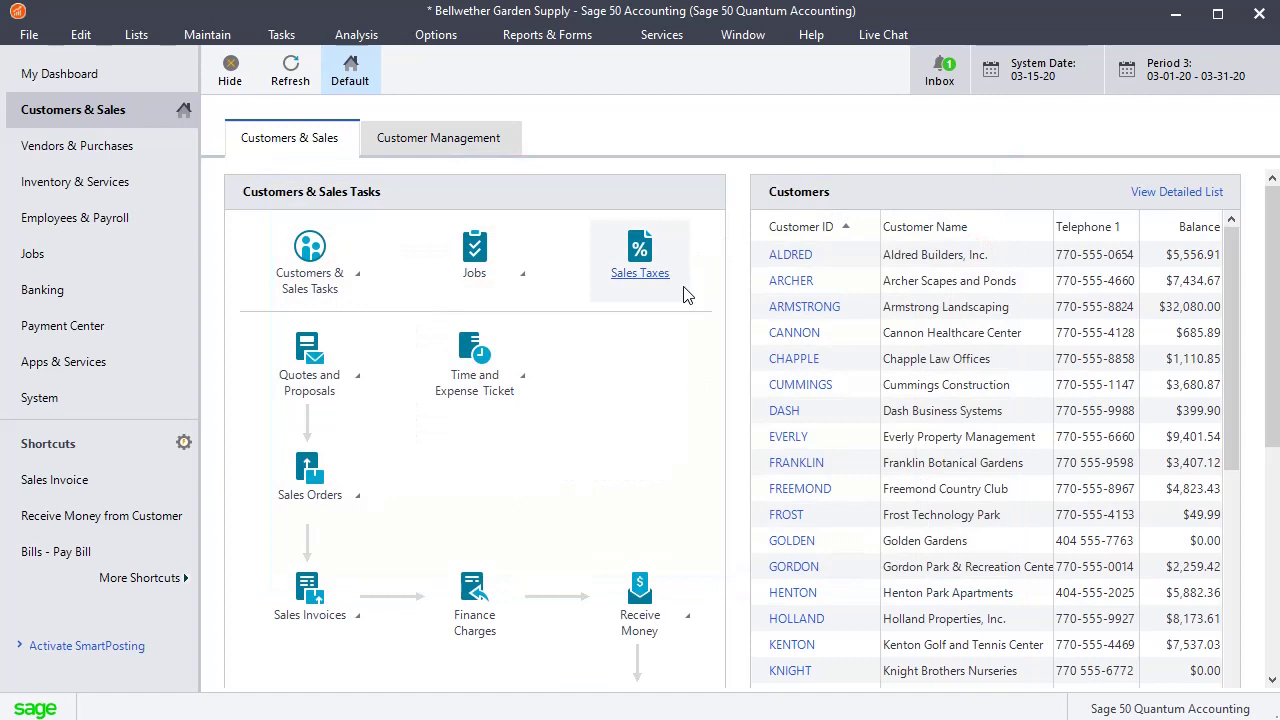
pyautogui.click(202, 36)
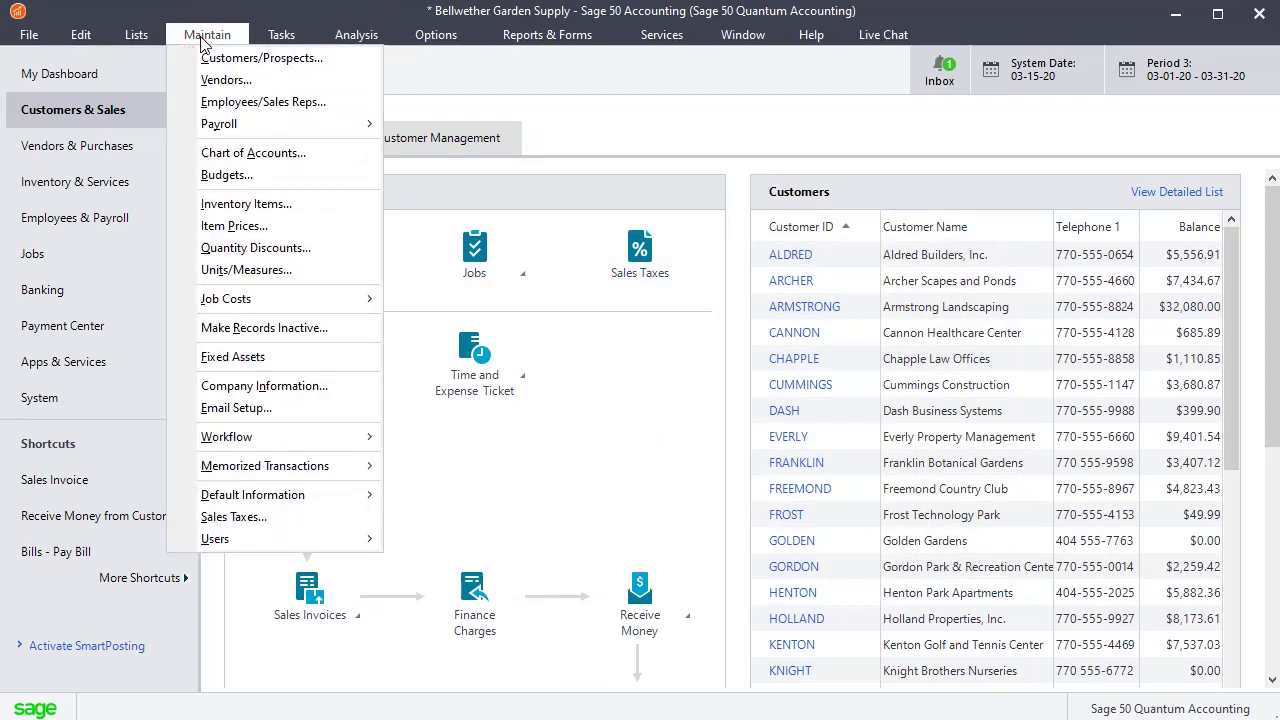
pyautogui.click(222, 206)
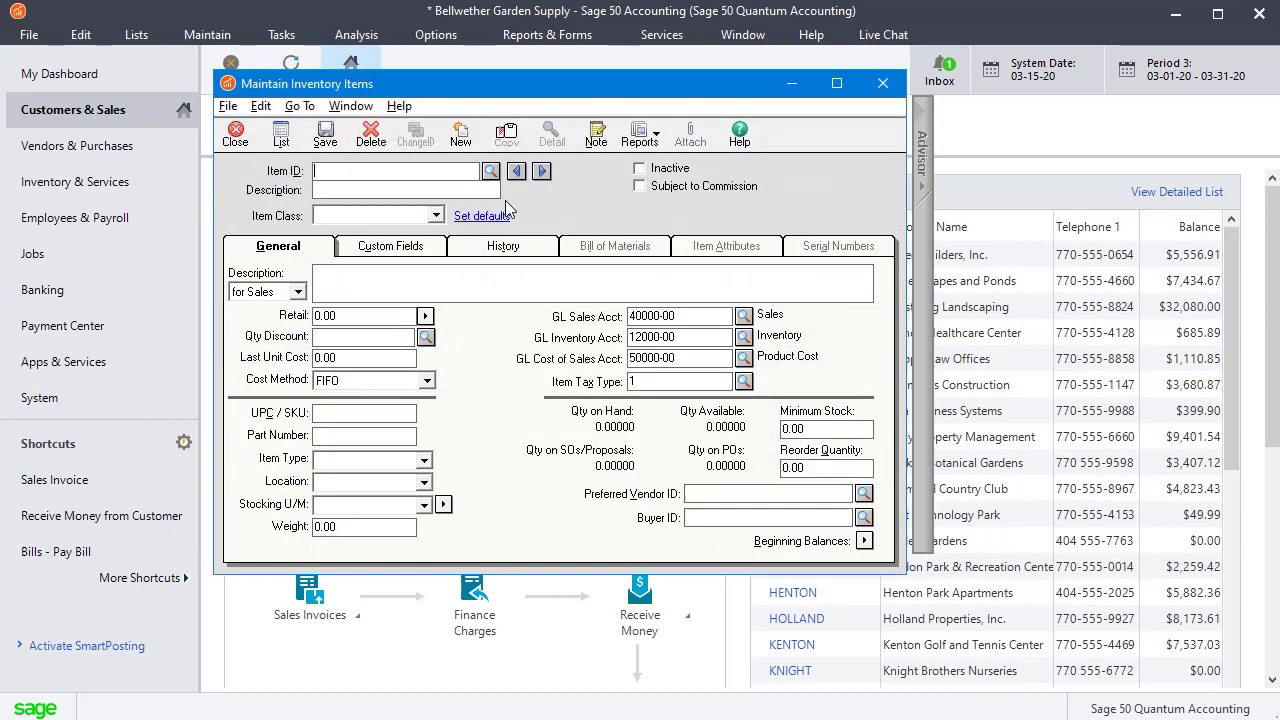
pyautogui.click(490, 172)
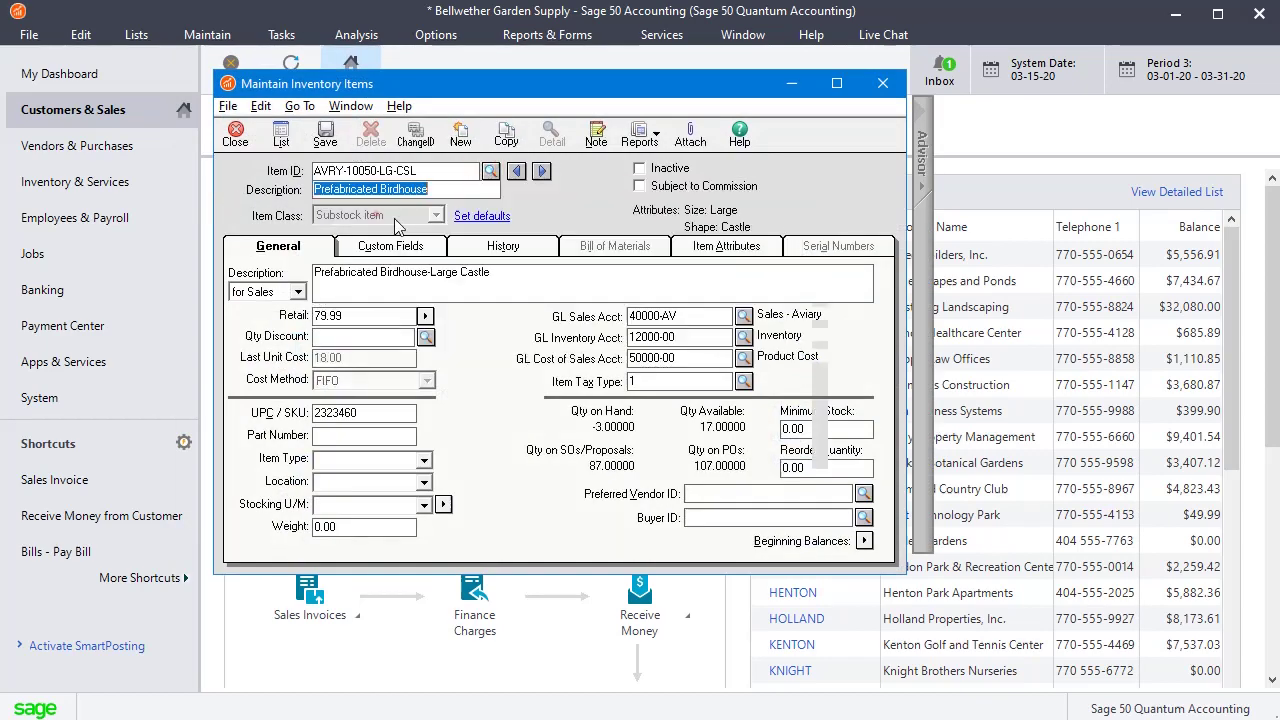
pyautogui.click(376, 214)
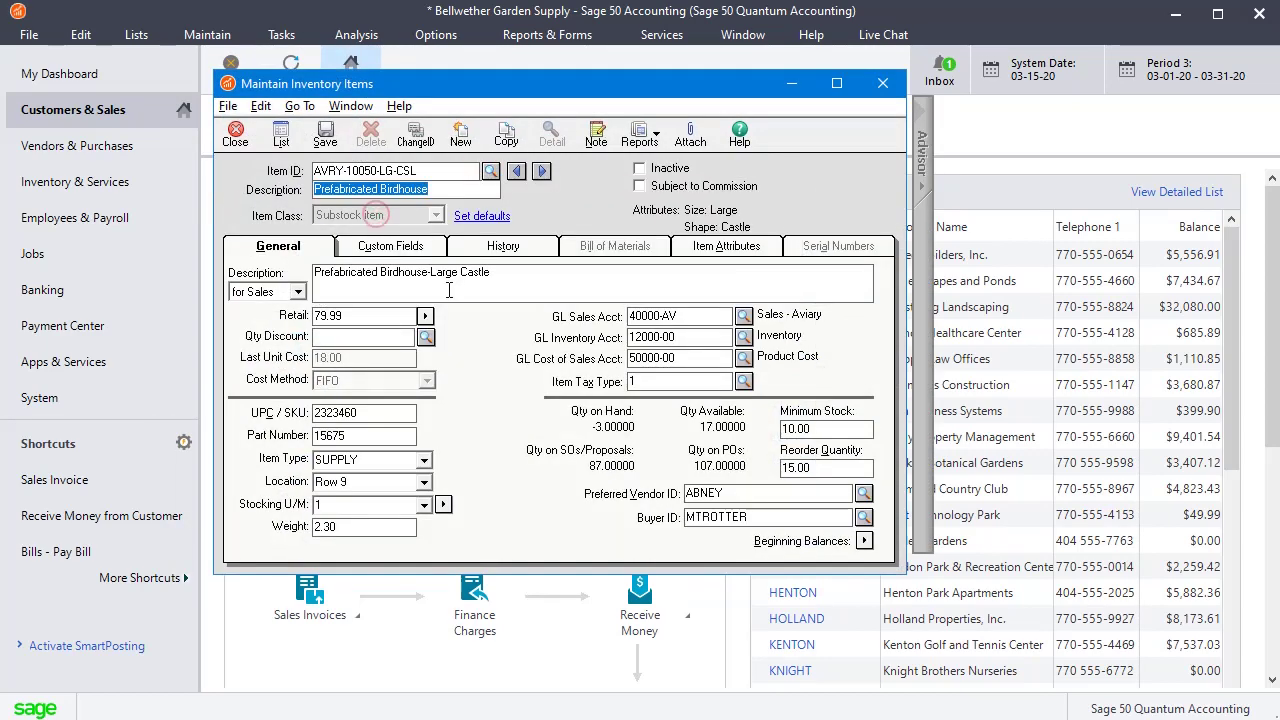
# Examine the birdhouse item's prices at each level and its Retail price calculation, closing the item record without changes
pyautogui.click(362, 318)
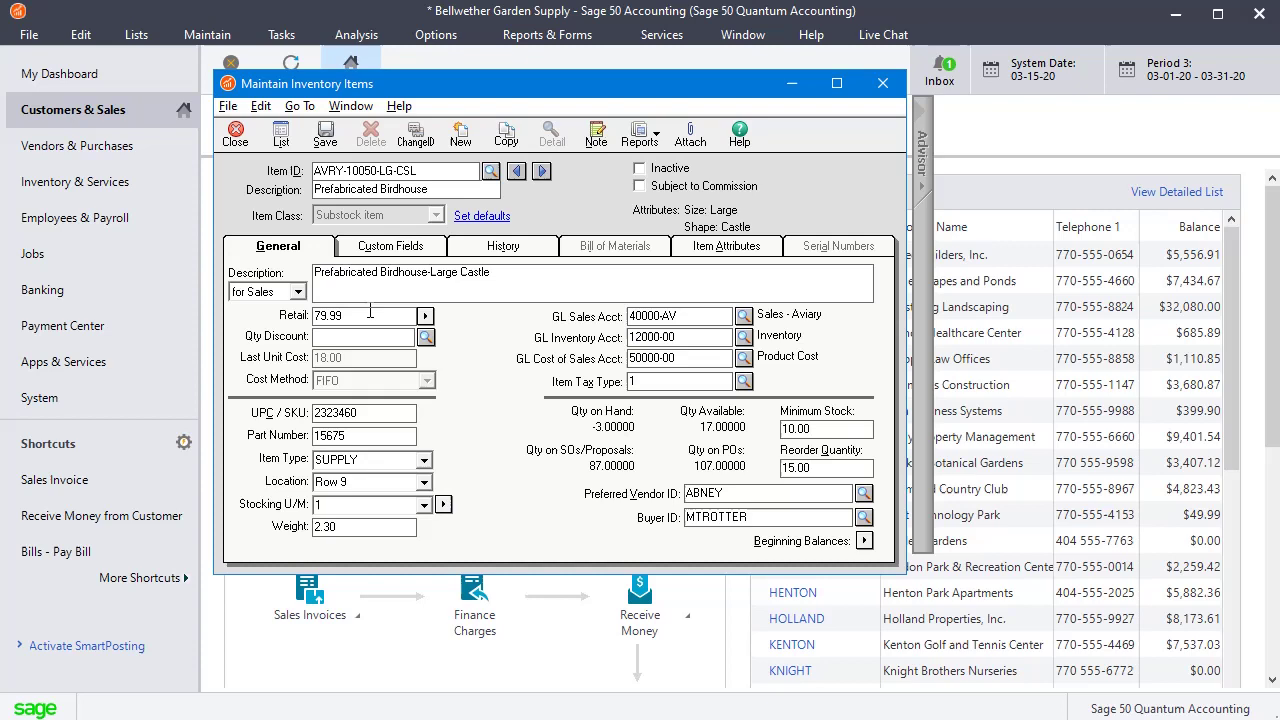
pyautogui.click(425, 318)
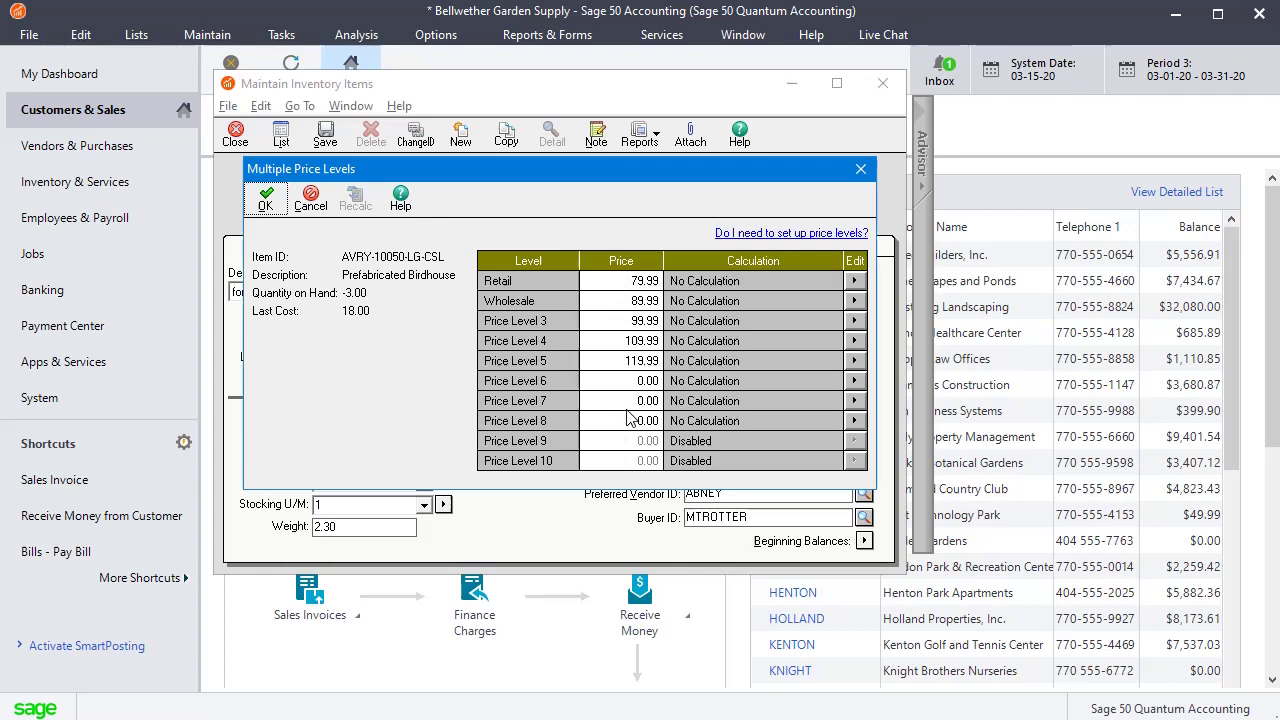
pyautogui.click(622, 284)
pyautogui.click(621, 300)
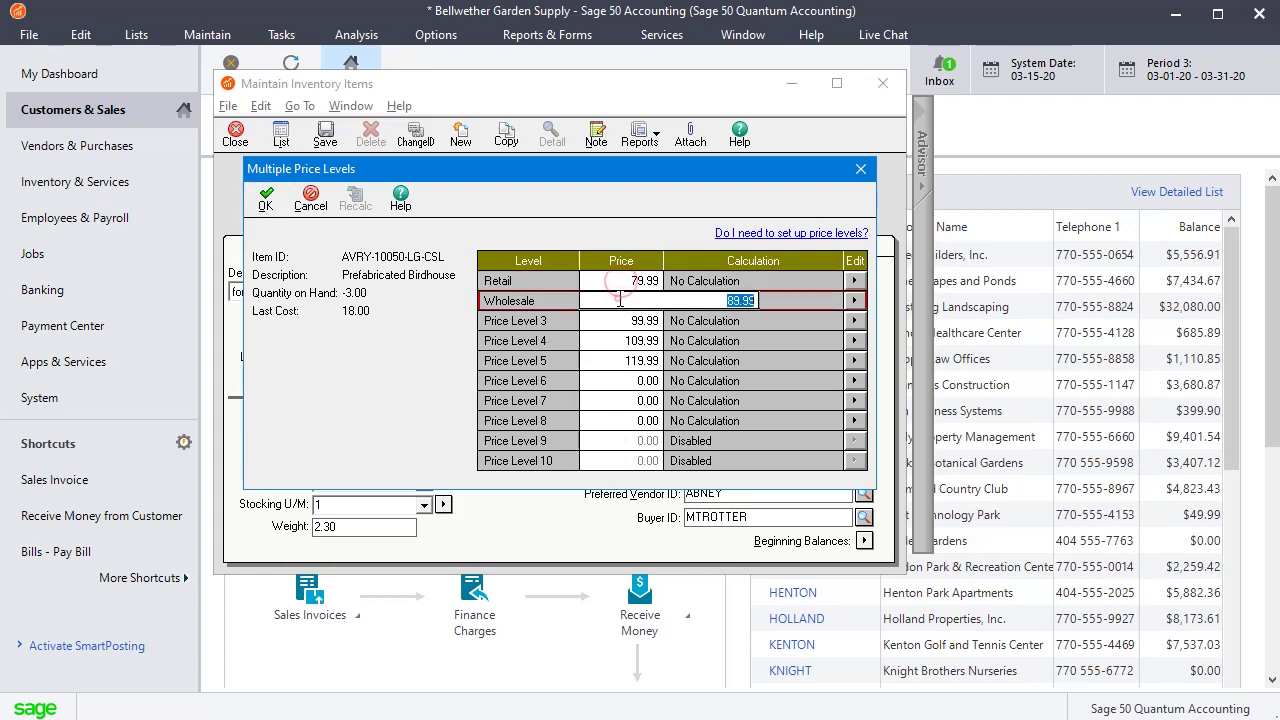
pyautogui.click(622, 320)
pyautogui.click(617, 341)
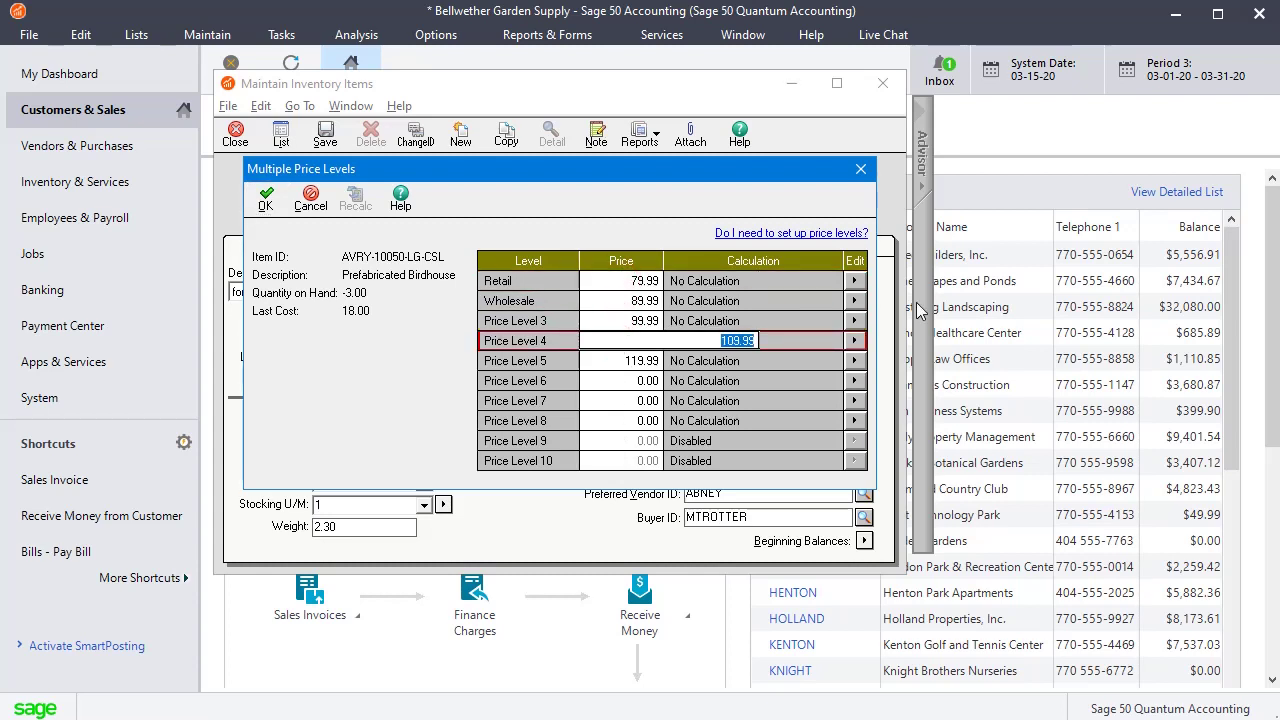
pyautogui.click(852, 284)
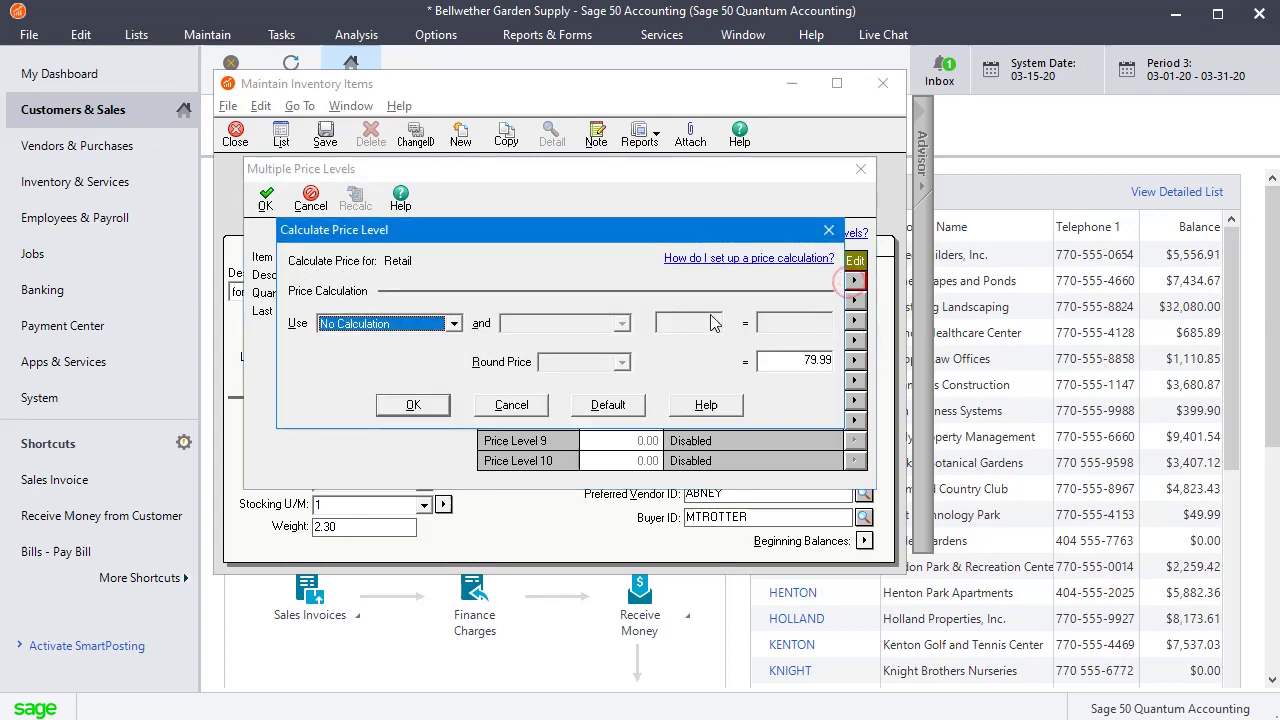
pyautogui.click(530, 408)
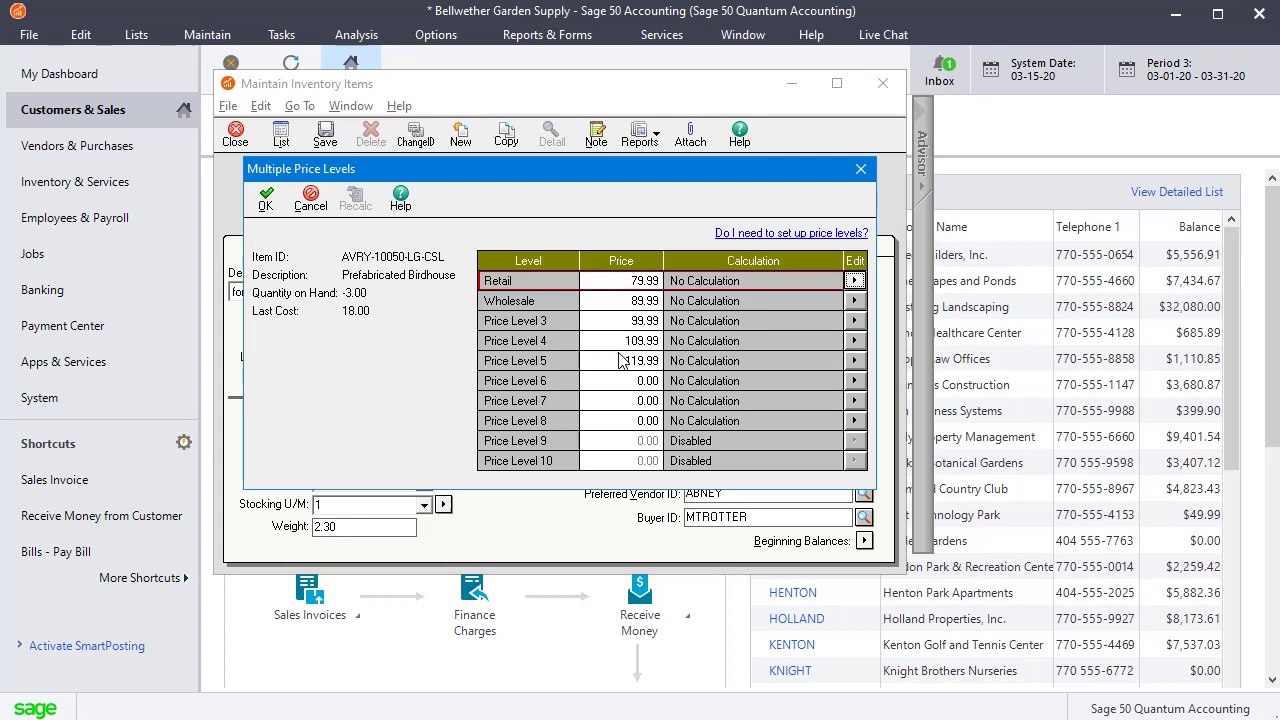
pyautogui.click(311, 205)
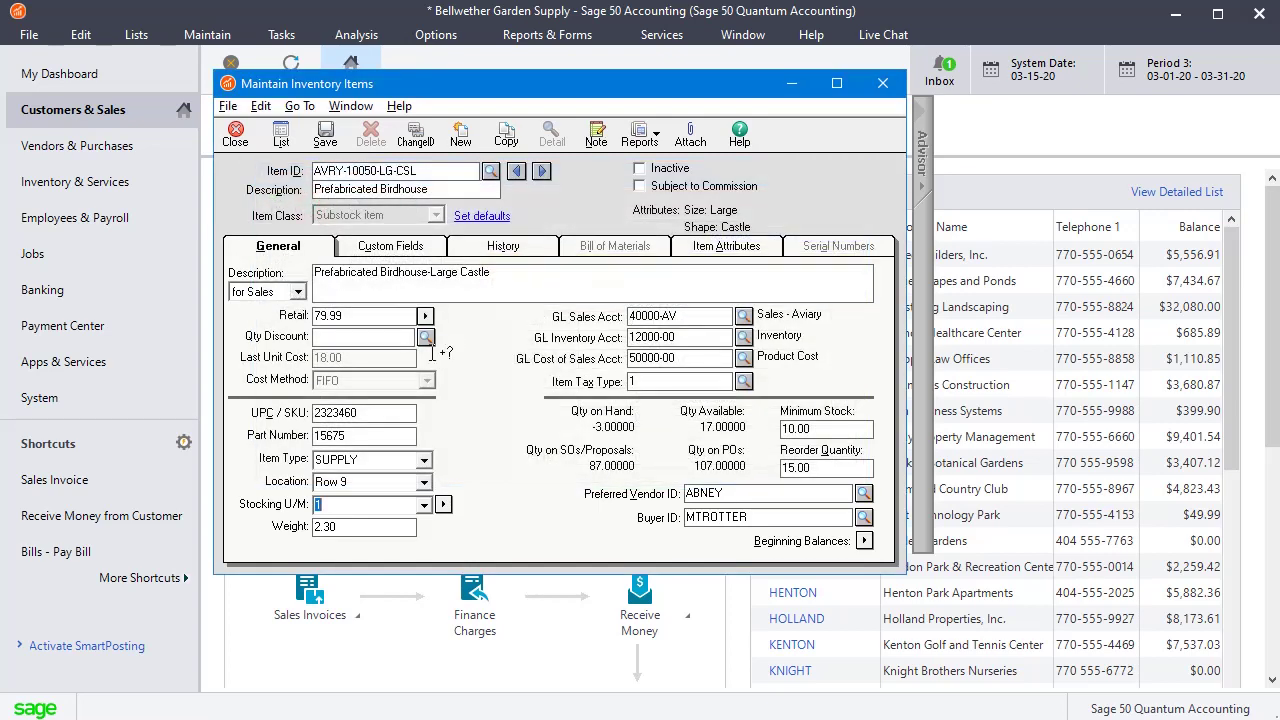
pyautogui.click(240, 138)
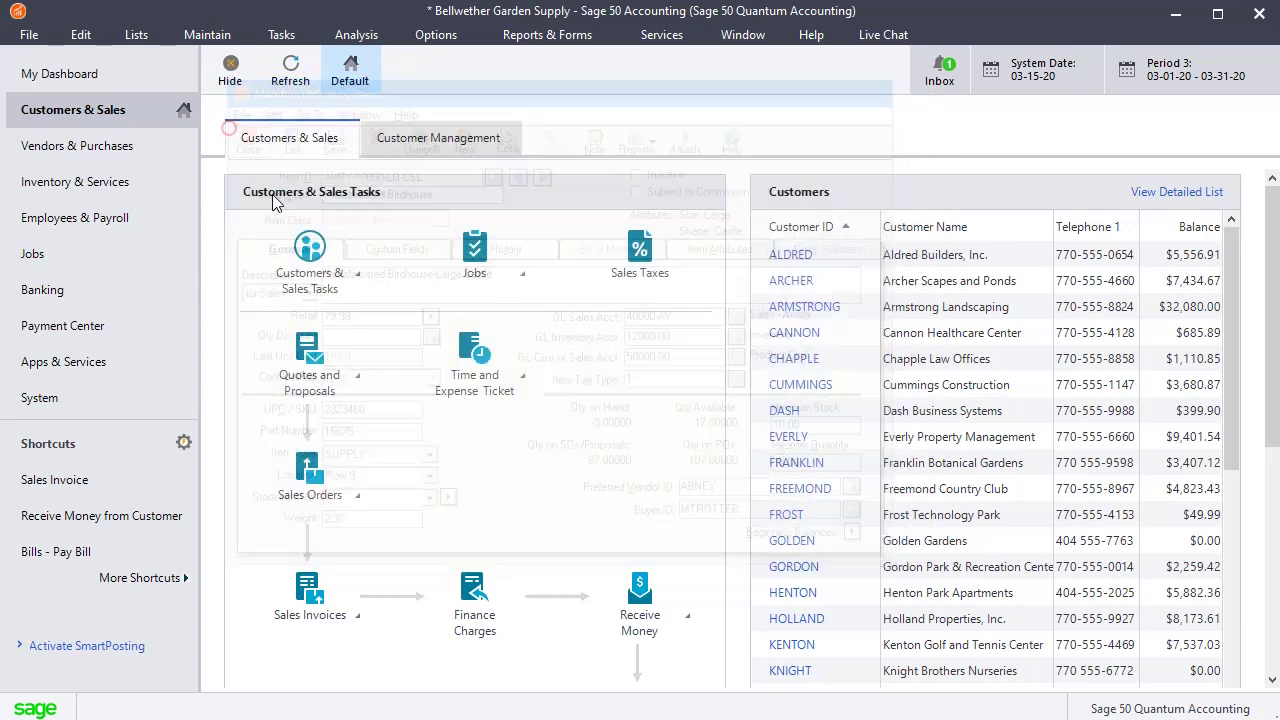
# Set the pricing level of customer Aldred Builders, Inc. to Wholesale and save the customer record
pyautogui.click(209, 35)
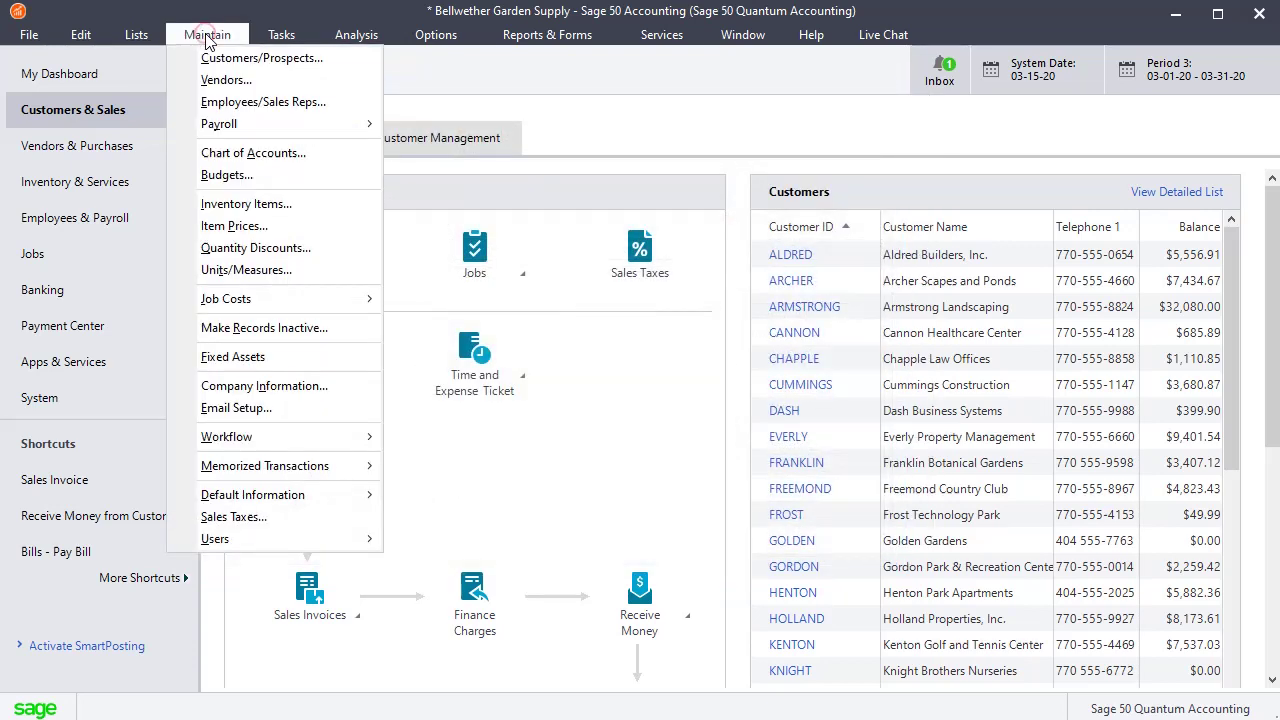
pyautogui.click(213, 57)
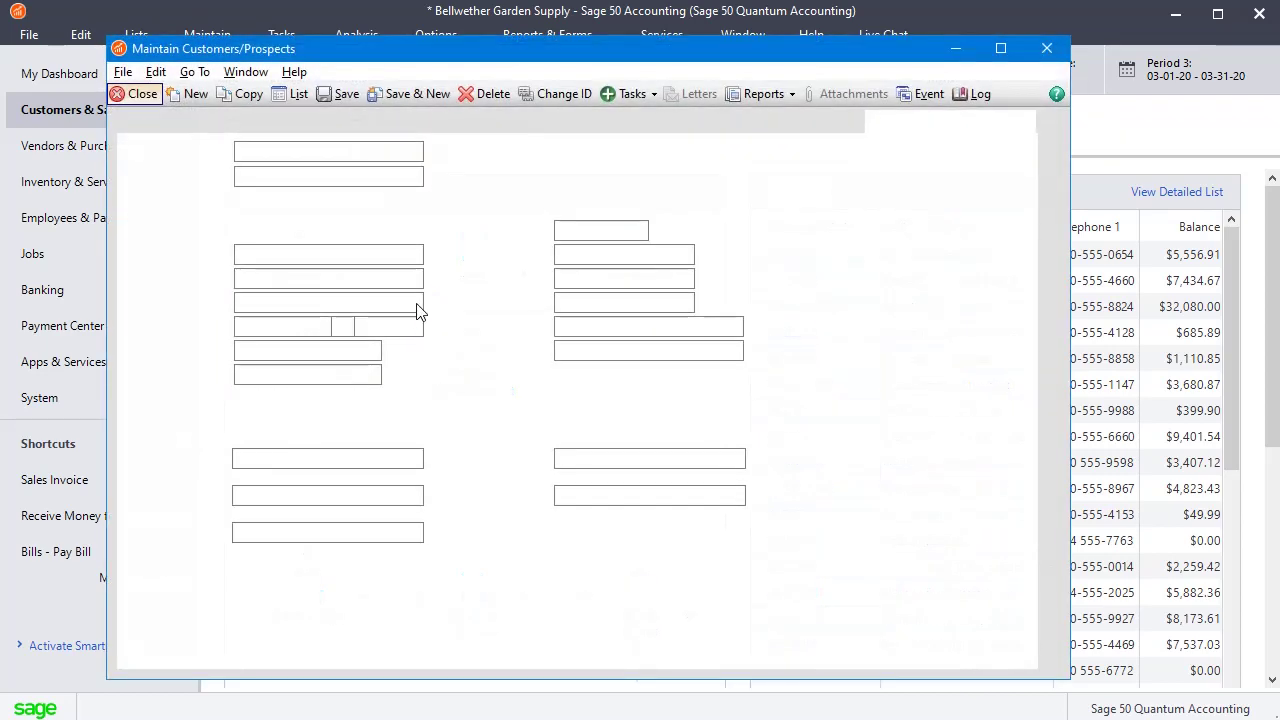
pyautogui.click(469, 152)
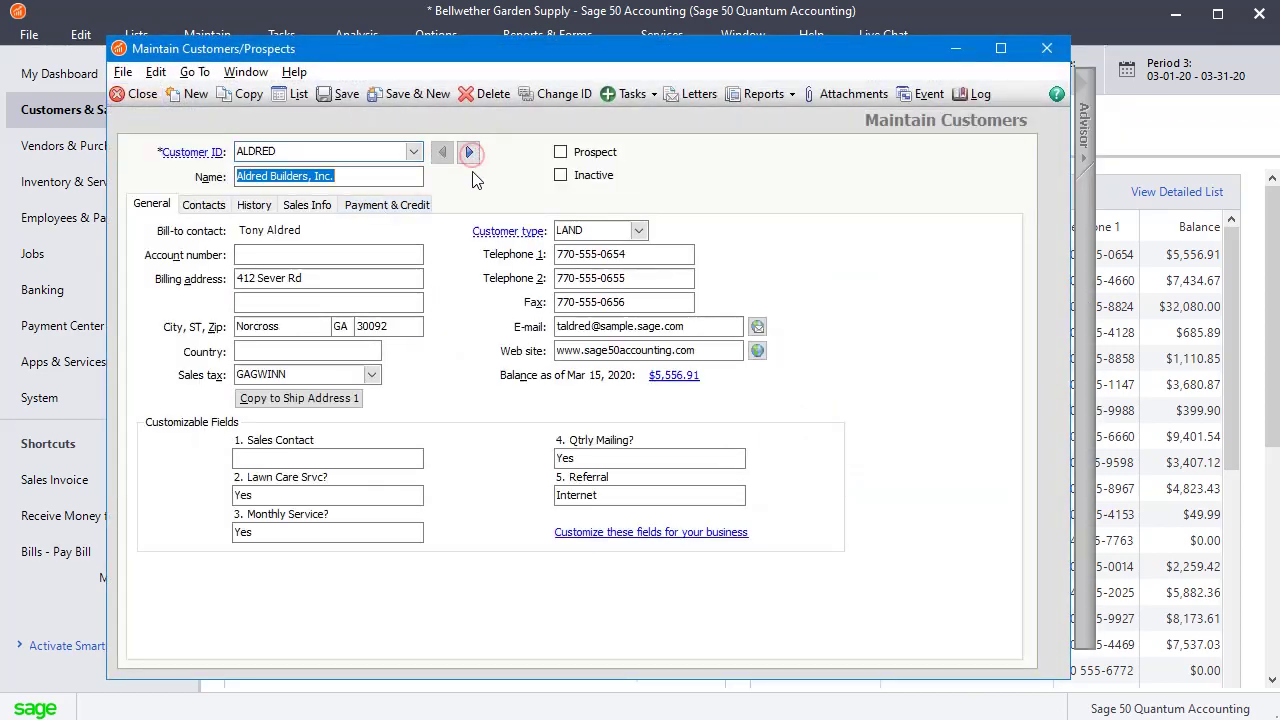
pyautogui.click(314, 207)
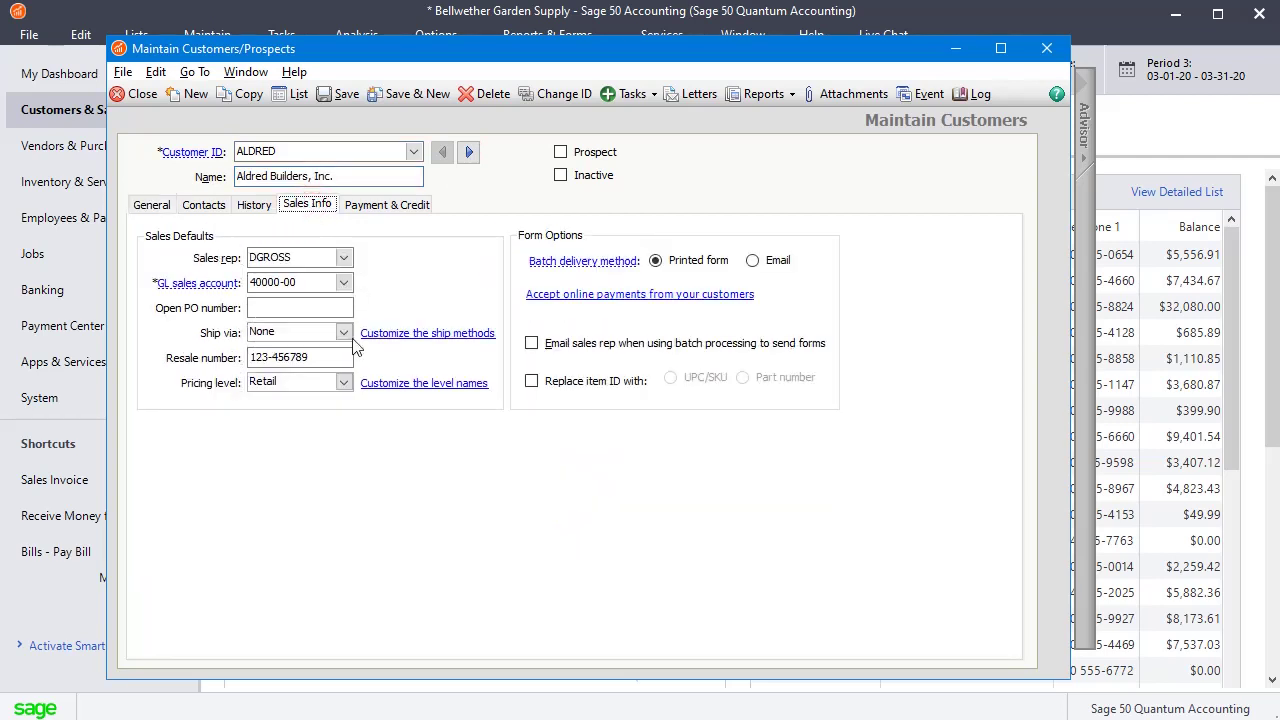
pyautogui.click(343, 384)
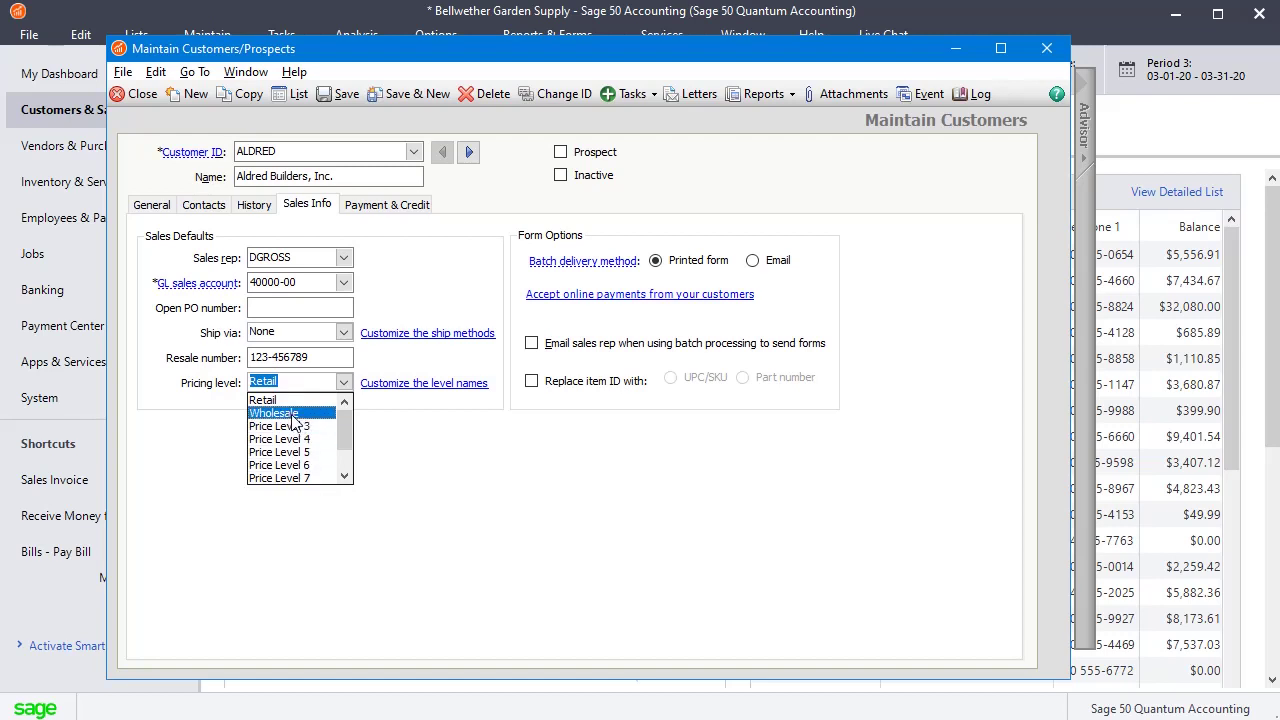
pyautogui.click(293, 420)
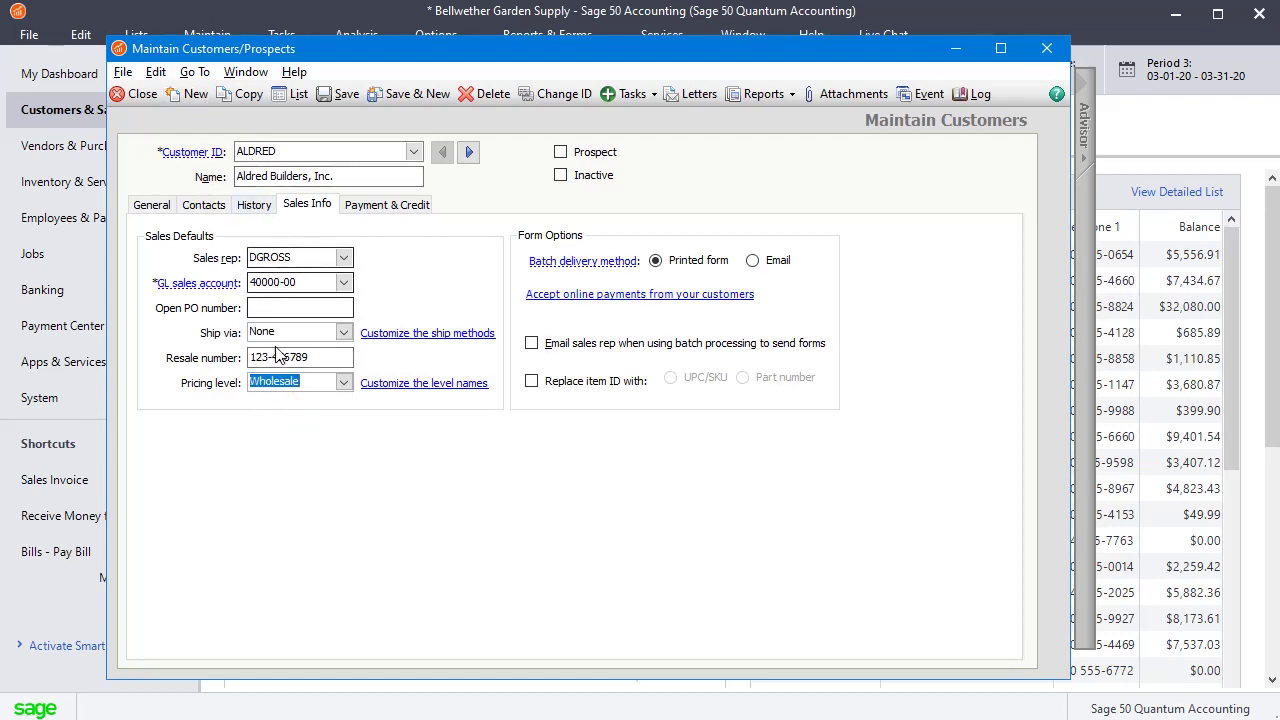
pyautogui.click(326, 93)
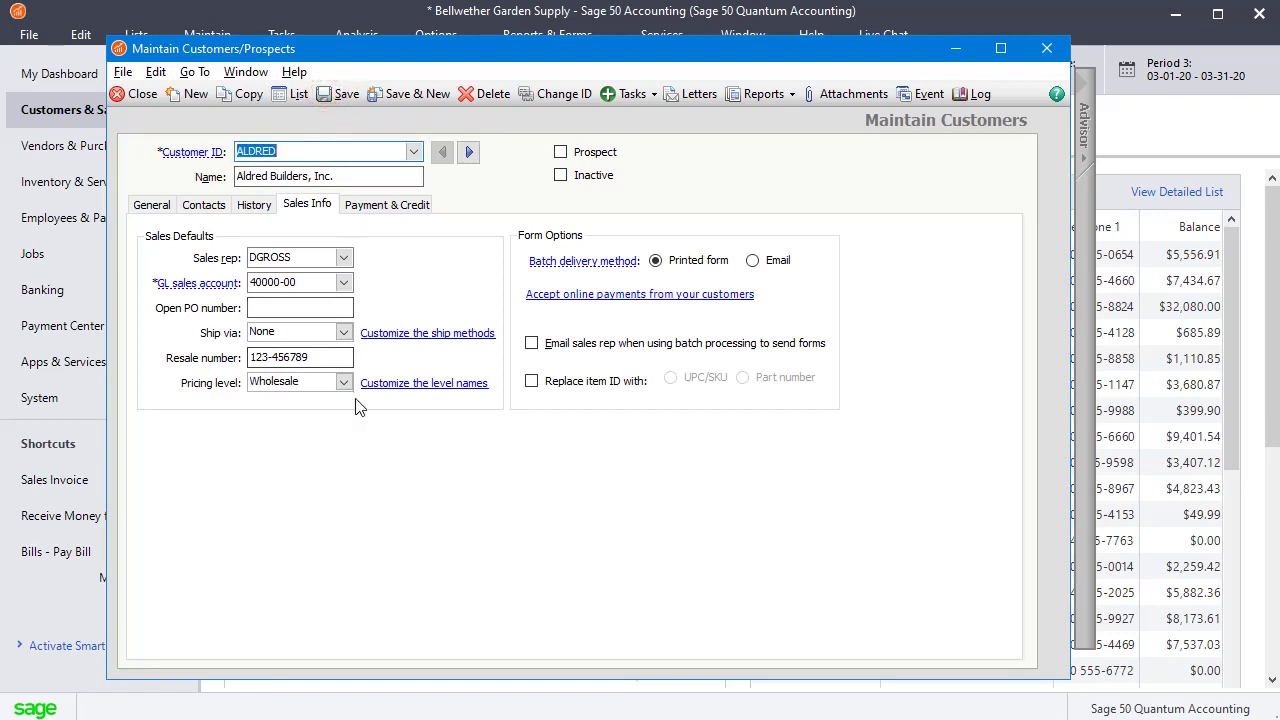
# Create a sales order from the Aldred Builders, Inc. customer record and add a quantity of 1 of AVRY-10100, Bird House Kit
pyautogui.click(648, 95)
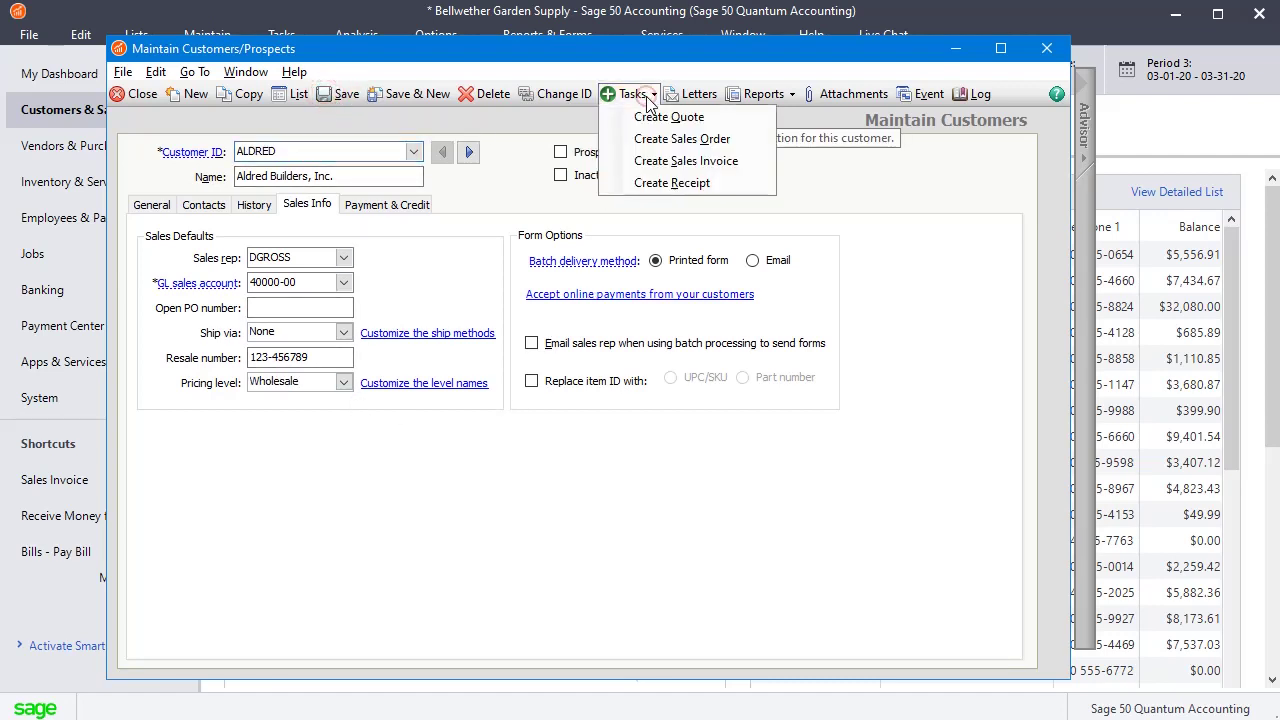
pyautogui.click(655, 139)
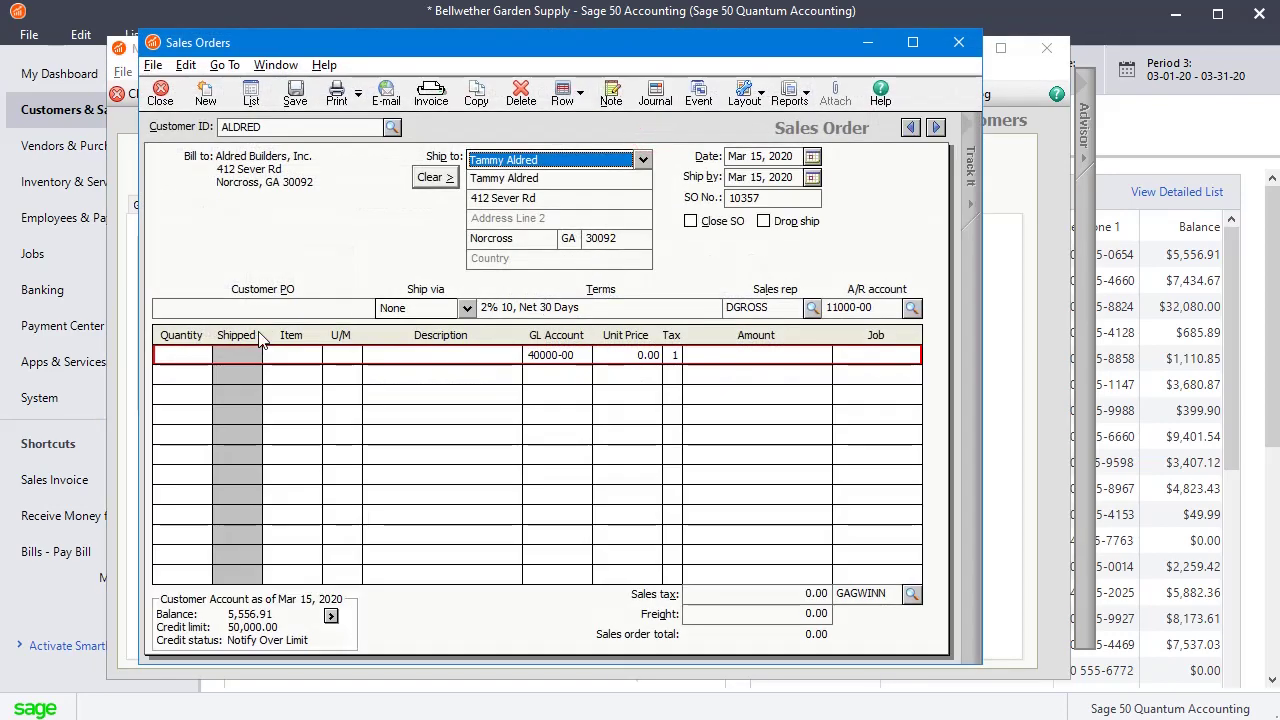
pyautogui.click(180, 355)
pyautogui.write('1')
pyautogui.press('Tab')
pyautogui.doubleClick(312, 358)
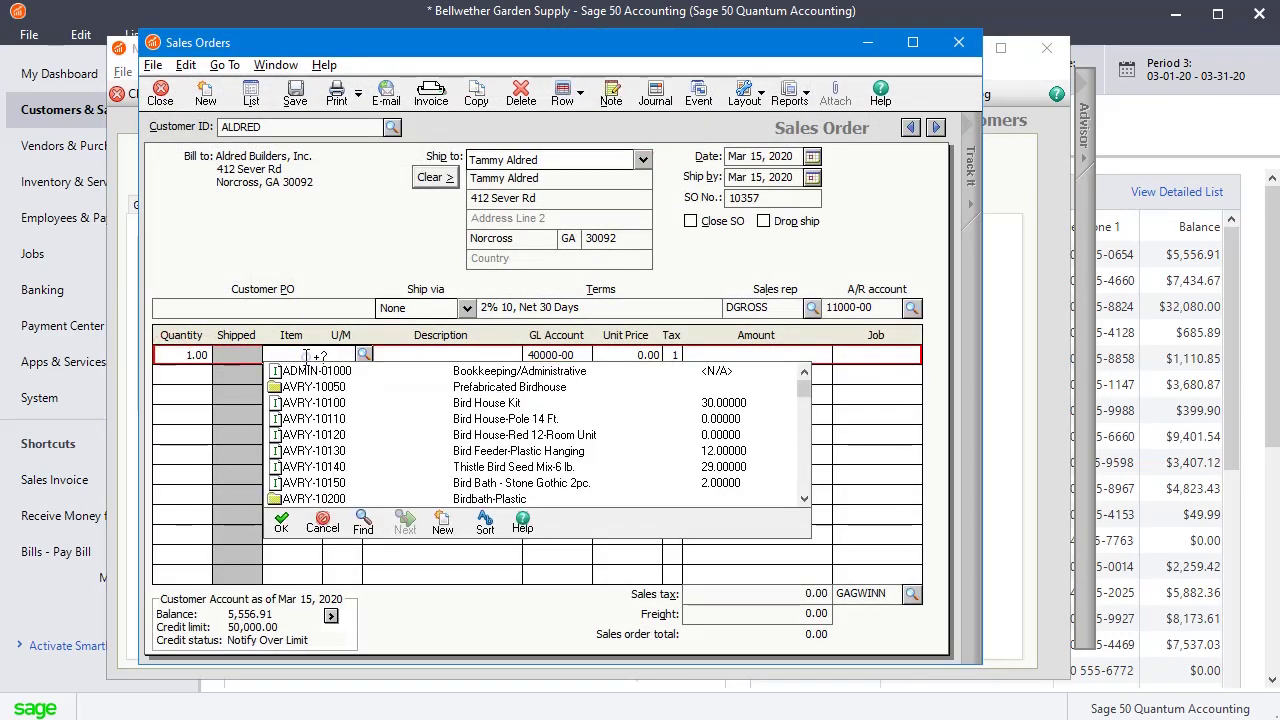
pyautogui.click(336, 410)
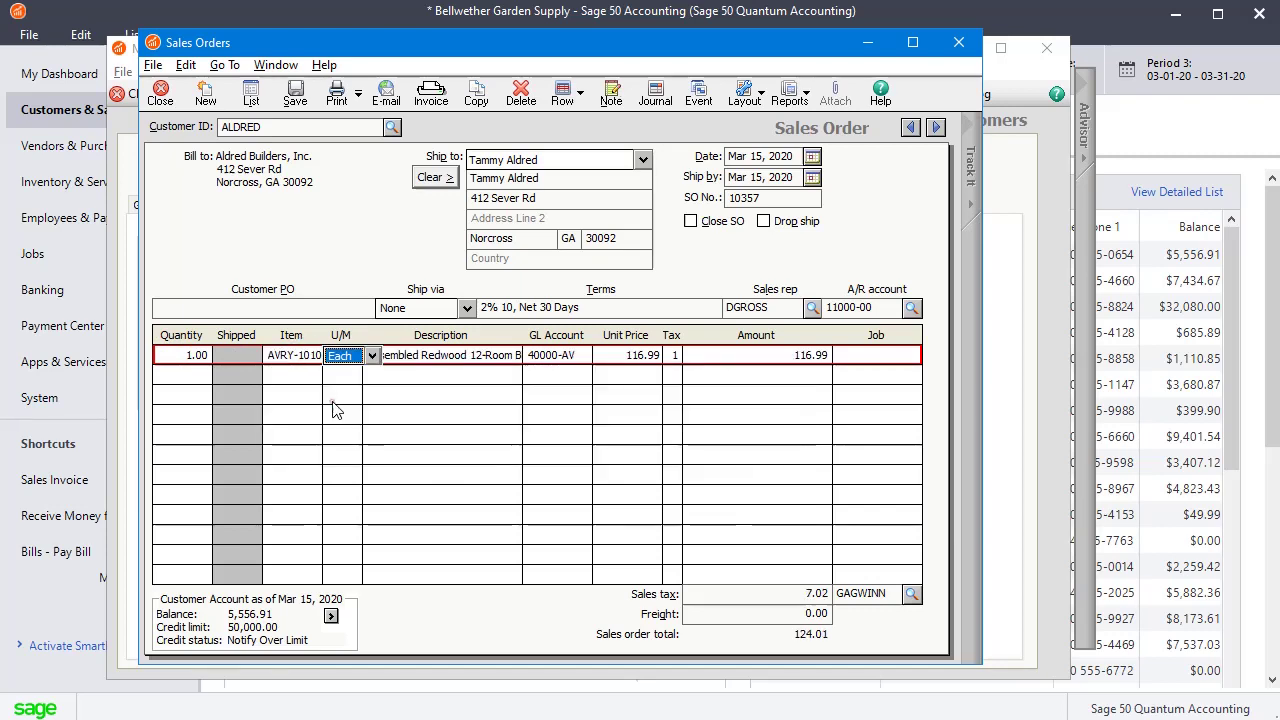
# Review the price levels available for the Bird House Kit line's unit price and select Wholesale
pyautogui.click(640, 357)
pyautogui.click(742, 356)
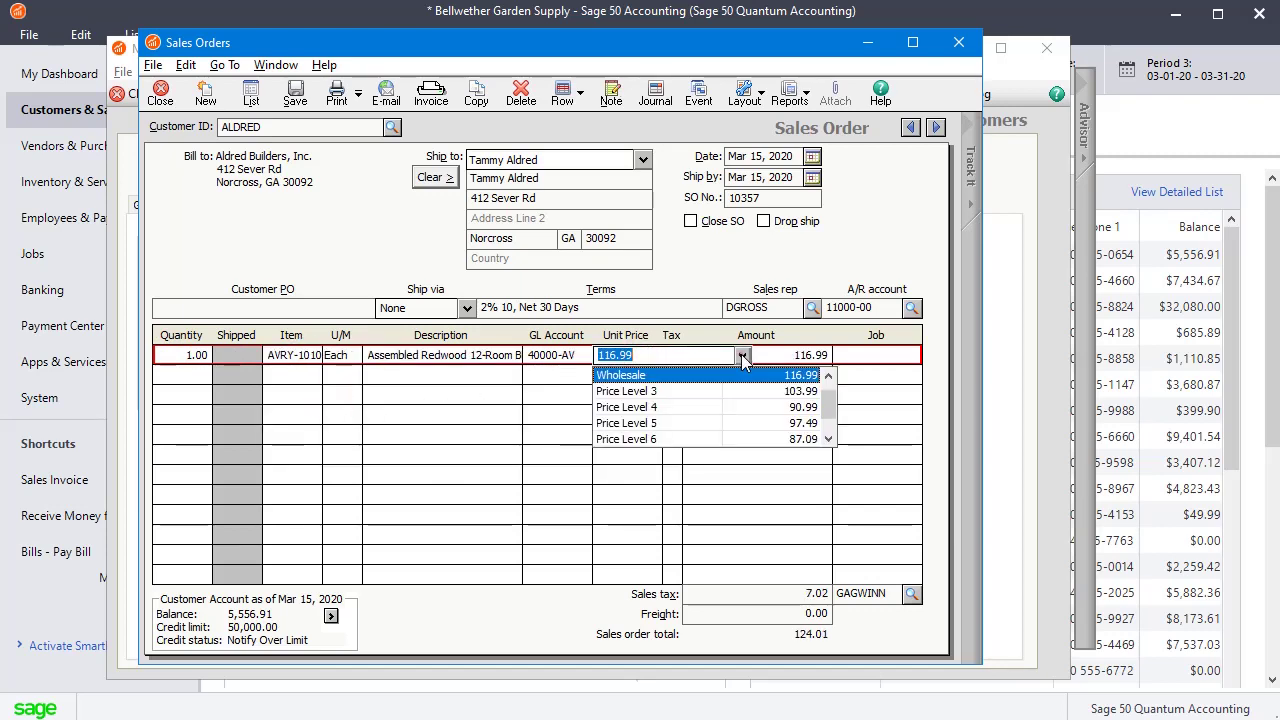
pyautogui.click(828, 376)
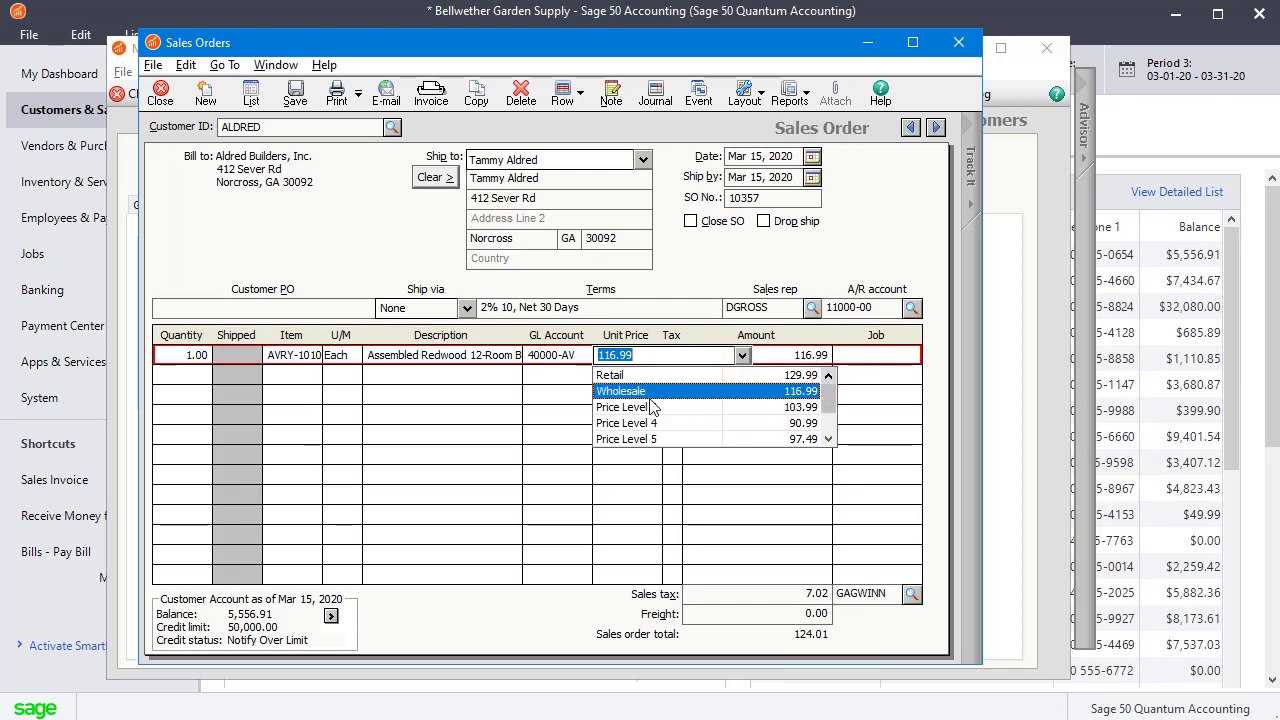
pyautogui.click(766, 397)
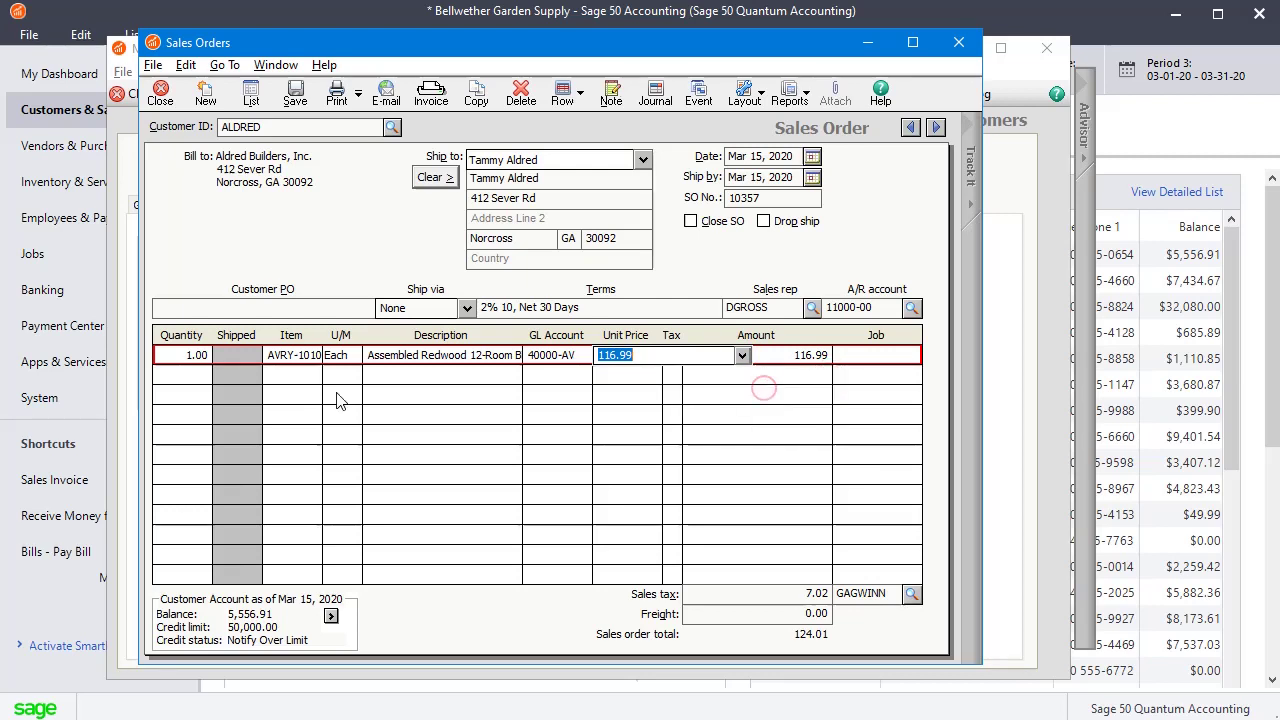
# Add a second line for 1 bag of AVRY-10140, Thistle Bird Seed Mix, with a custom unit price of 15.00
pyautogui.click(186, 375)
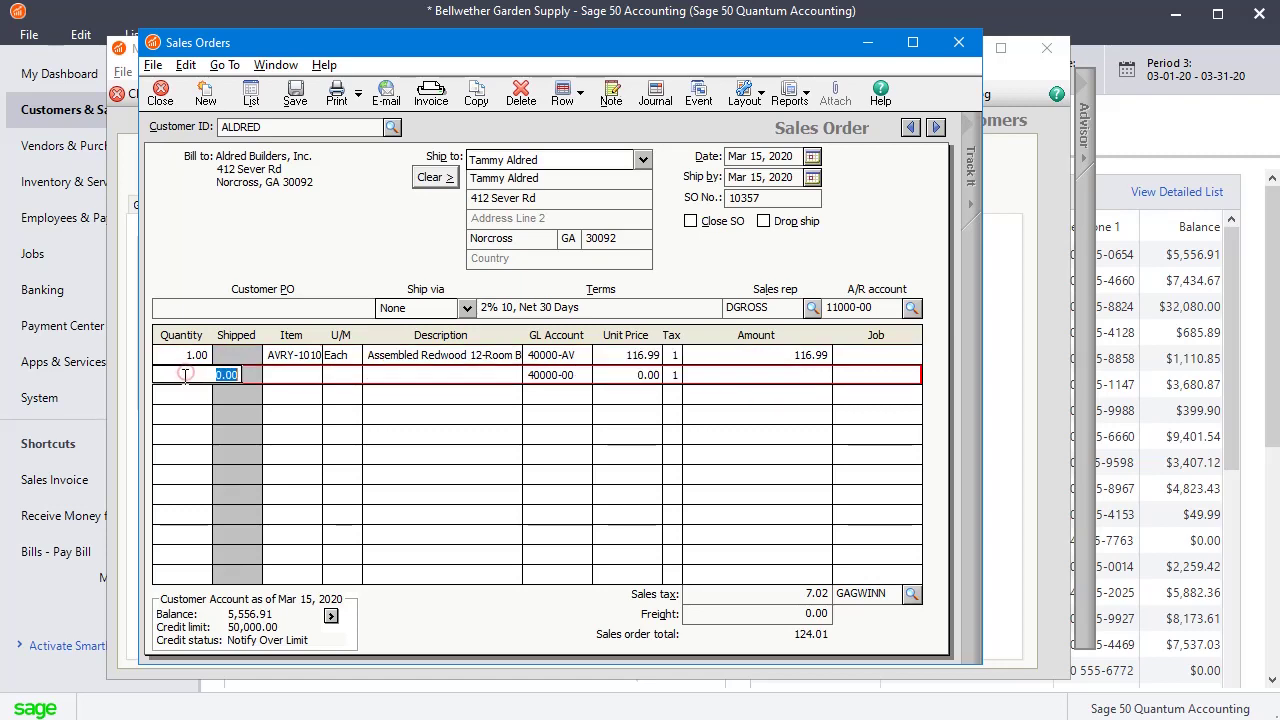
pyautogui.click(324, 375)
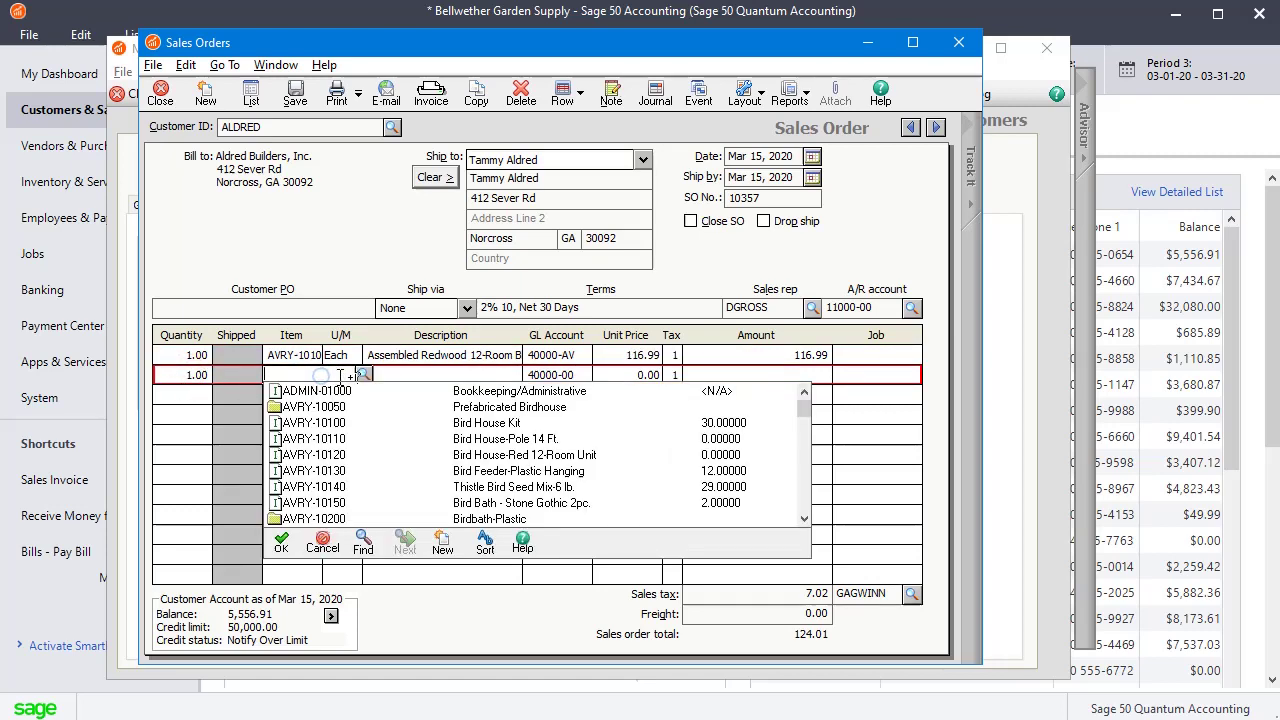
pyautogui.click(497, 489)
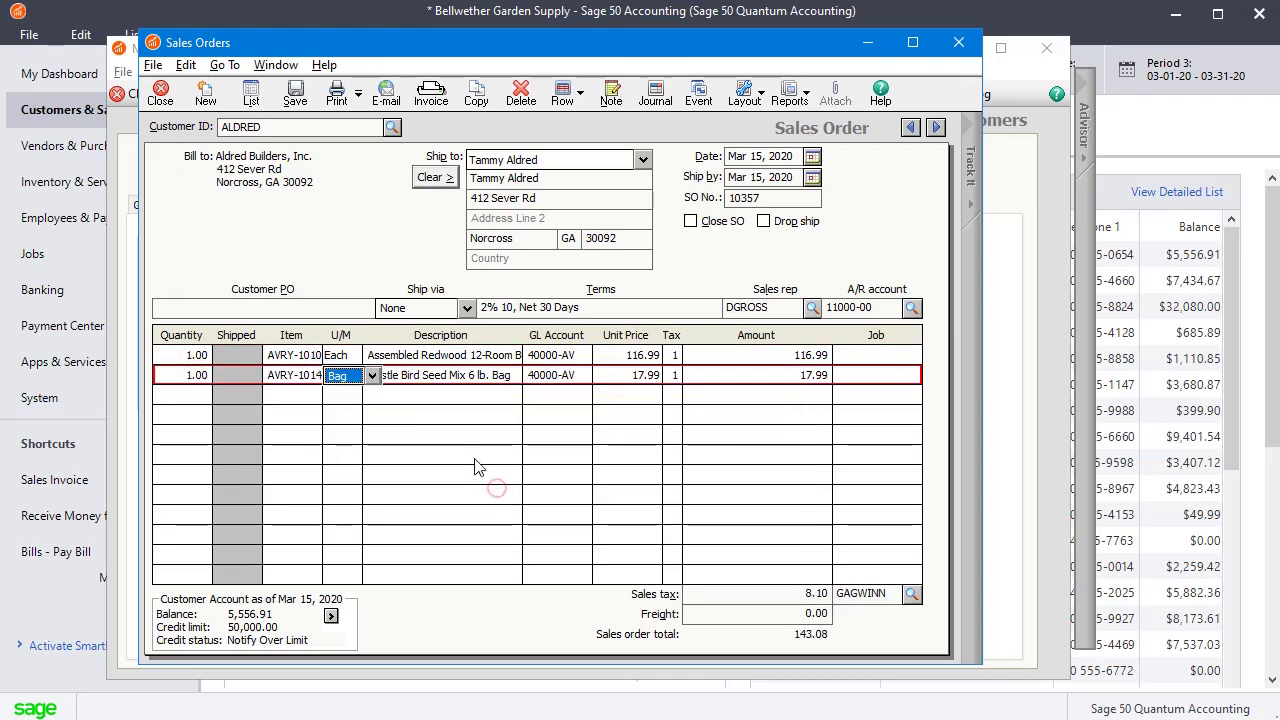
pyautogui.click(632, 375)
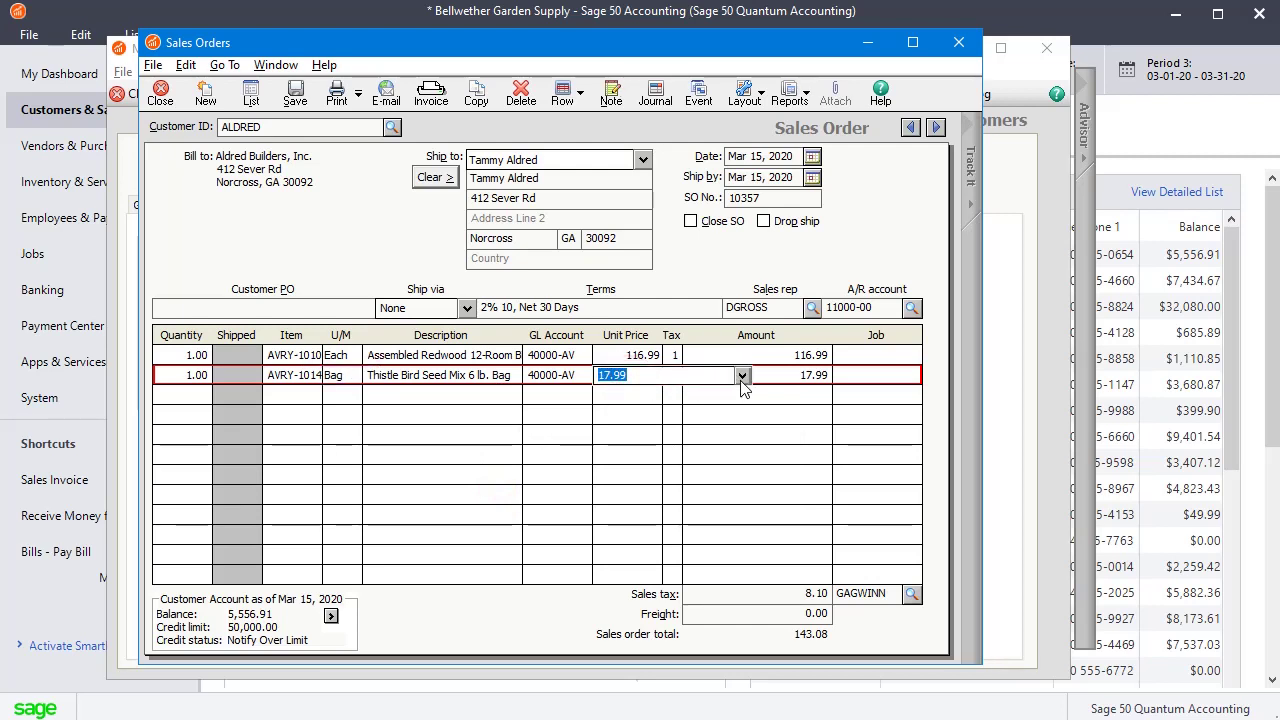
pyautogui.write('15.')
pyautogui.press('Tab')
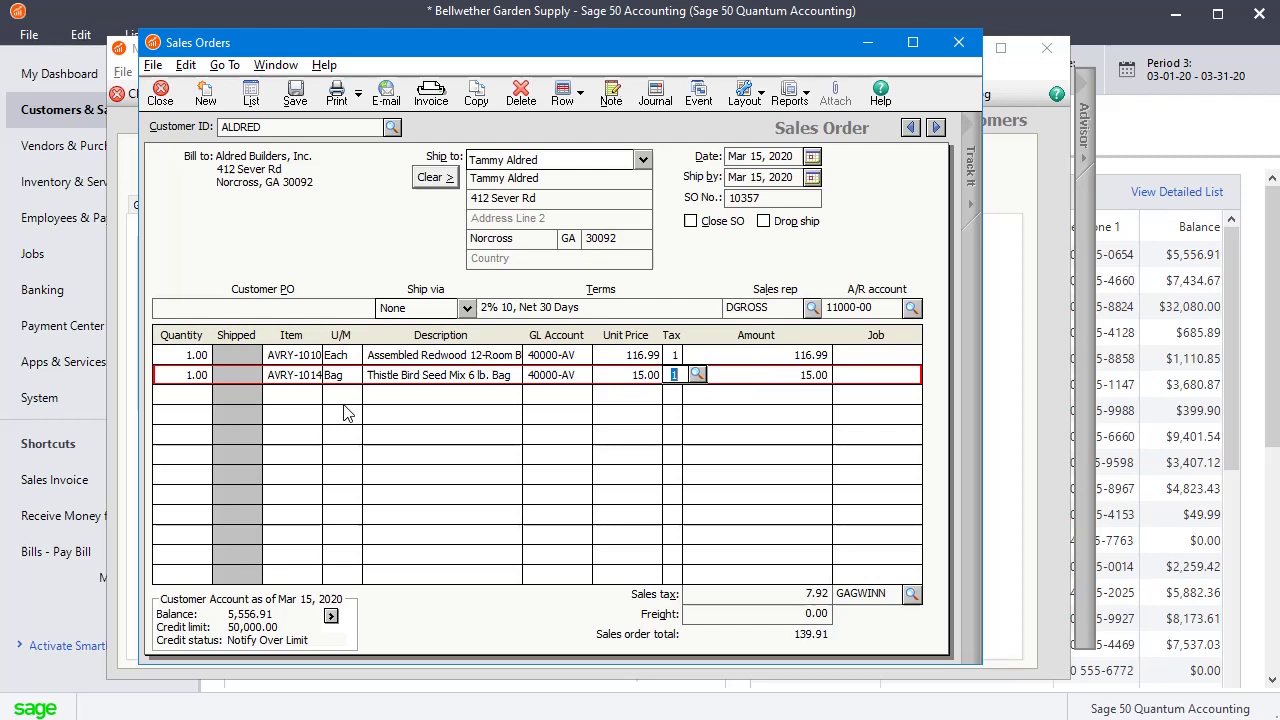